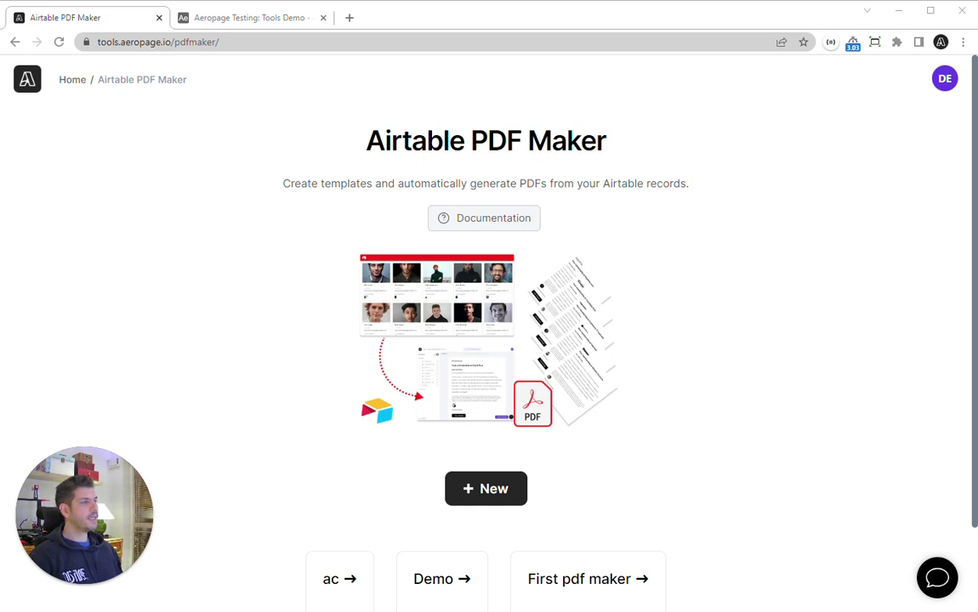
Open the Demo template and check its source records in the Aeropage Testing base
{"action": "scroll", "coordinate": [339, 265], "scroll_direction": "down", "scroll_amount": 1}
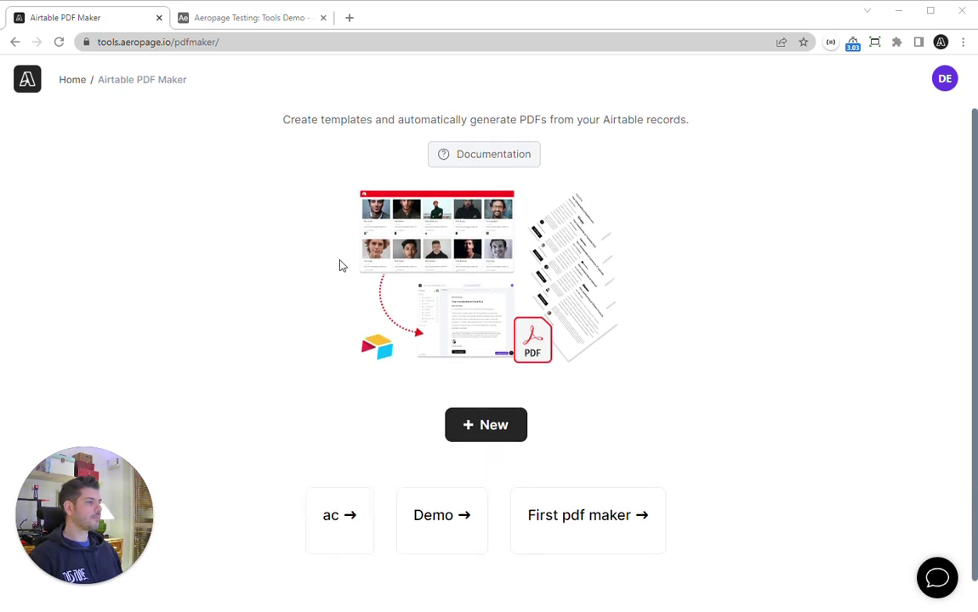
{"action": "left_click", "coordinate": [428, 486]}
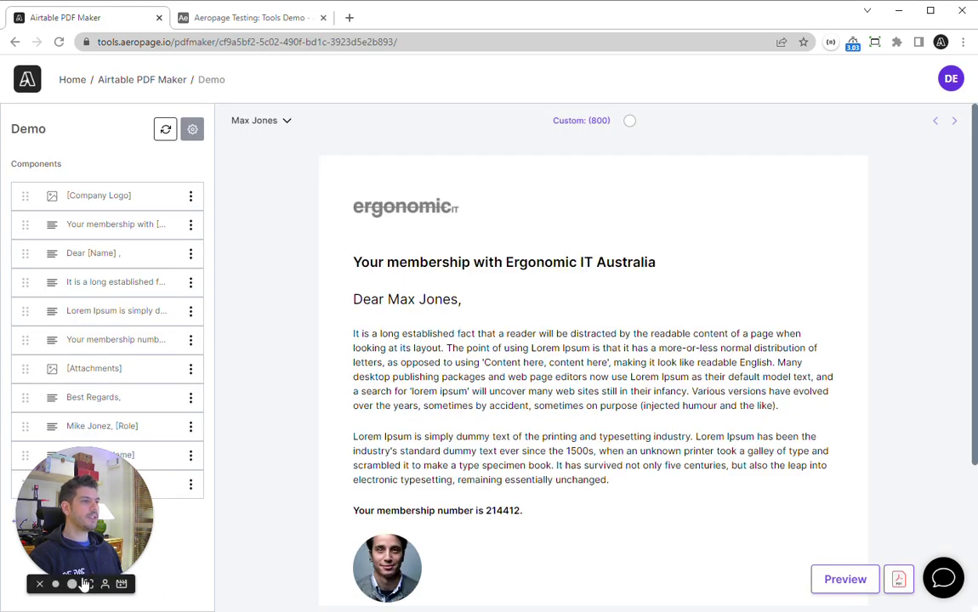
{"action": "left_click_drag", "start_coordinate": [93, 540], "coordinate": [291, 534]}
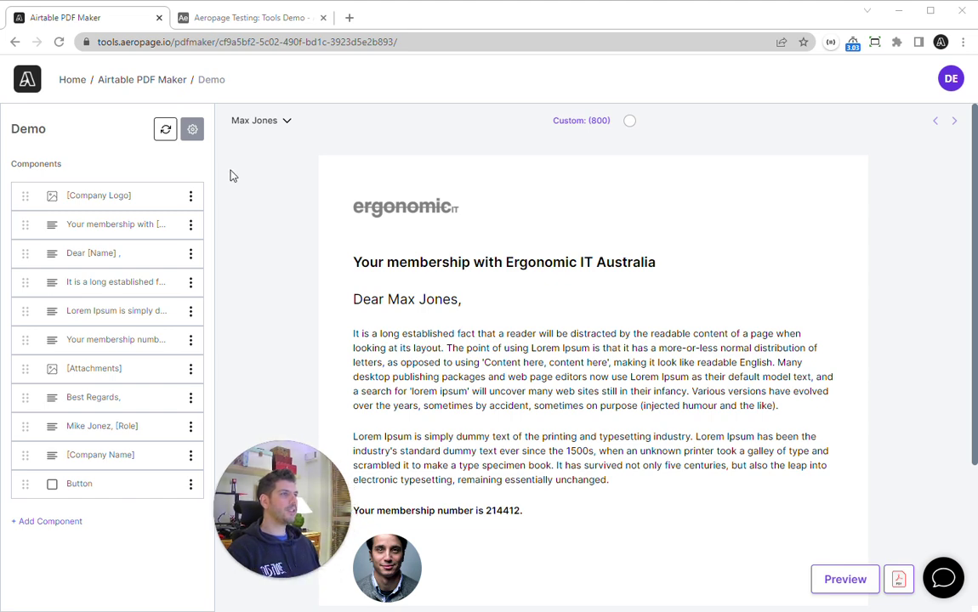
{"action": "left_click", "coordinate": [208, 18]}
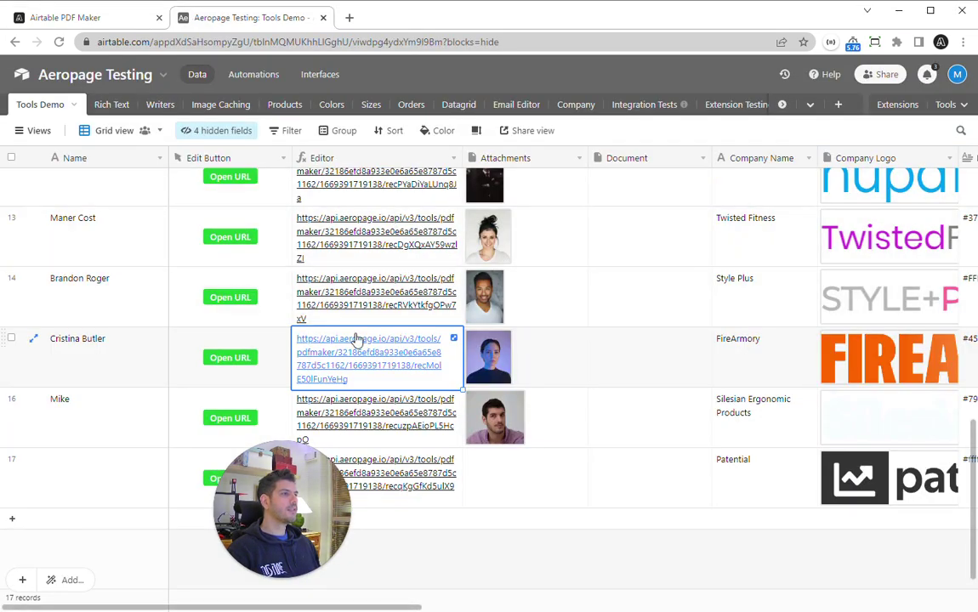
{"action": "scroll", "coordinate": [308, 263], "scroll_direction": "up", "scroll_amount": 8}
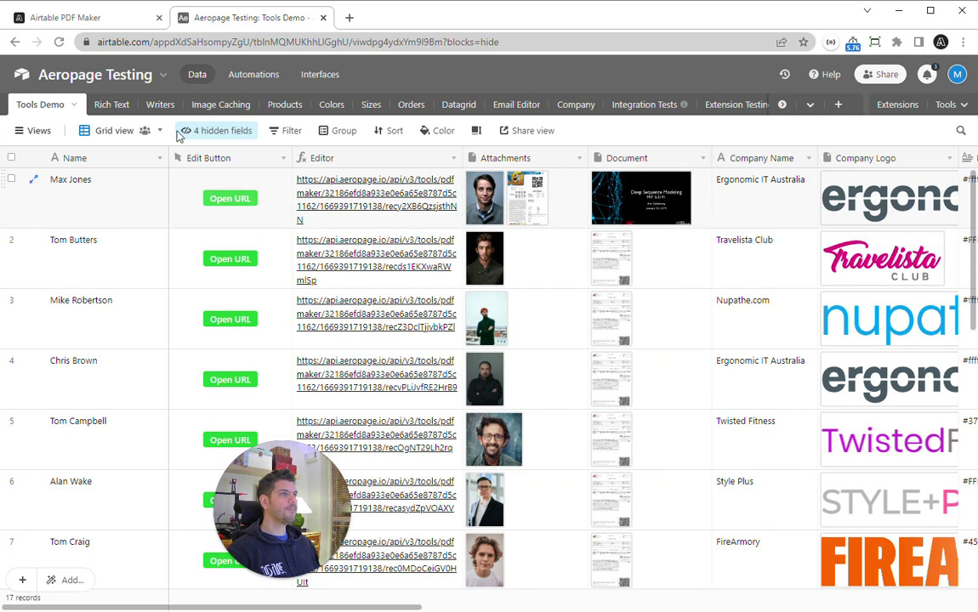
{"action": "left_click", "coordinate": [77, 19]}
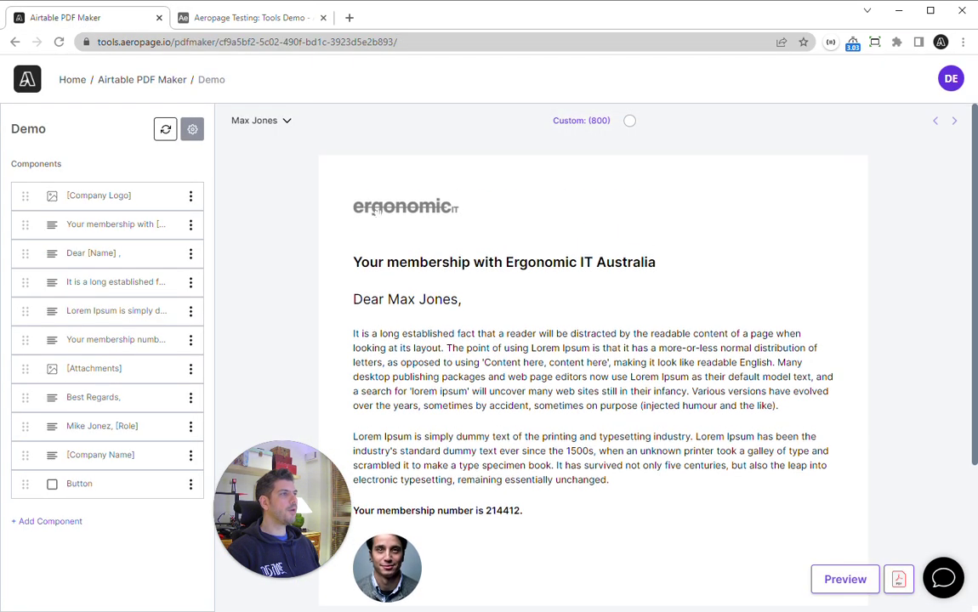
Inspect the logo and heading, then turn off Compact on the 'Go to our Website' button
{"action": "left_click", "coordinate": [401, 207]}
{"action": "left_click", "coordinate": [420, 263]}
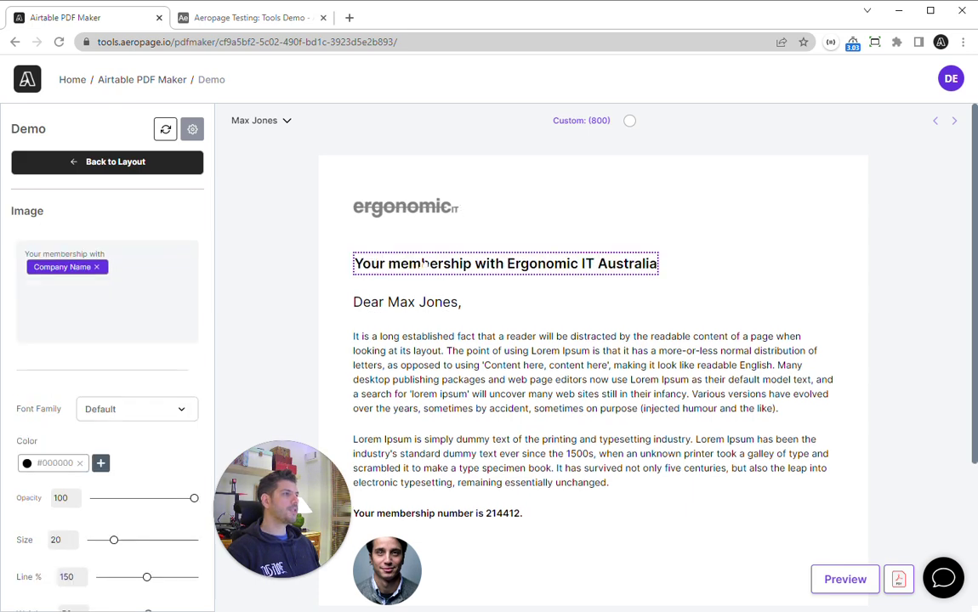
{"action": "scroll", "coordinate": [380, 238], "scroll_direction": "down", "scroll_amount": 2}
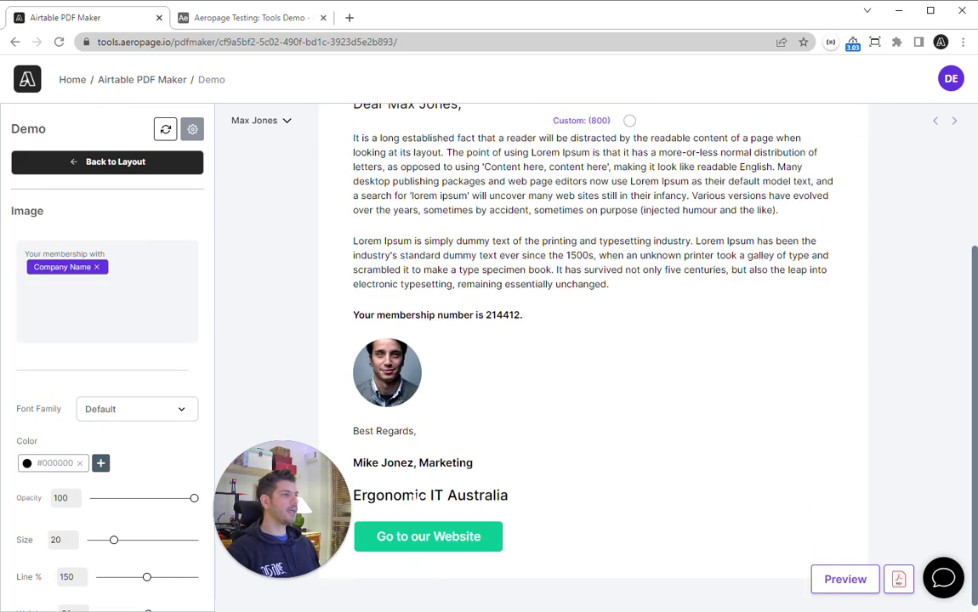
{"action": "left_click", "coordinate": [412, 534]}
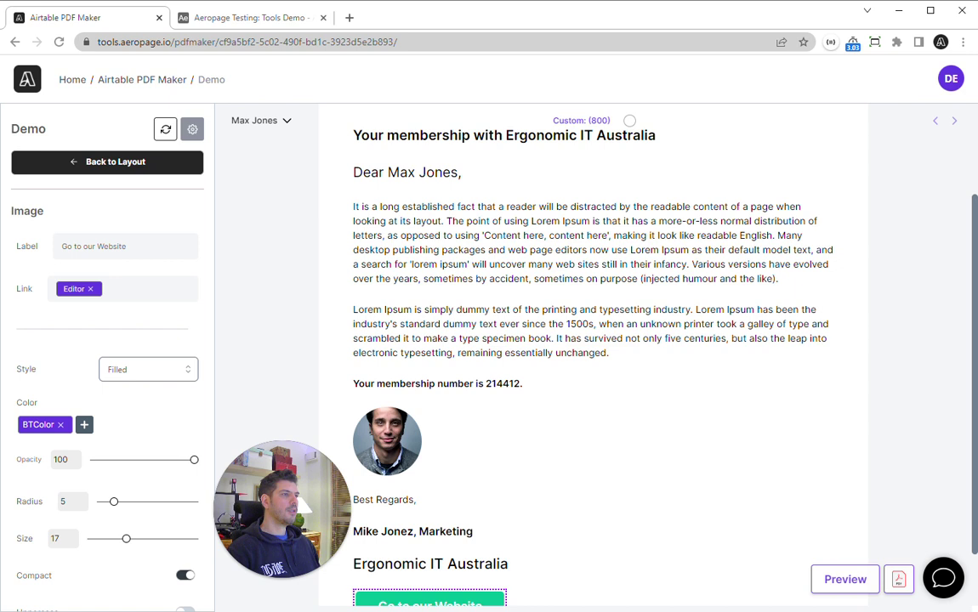
{"action": "left_click", "coordinate": [185, 576]}
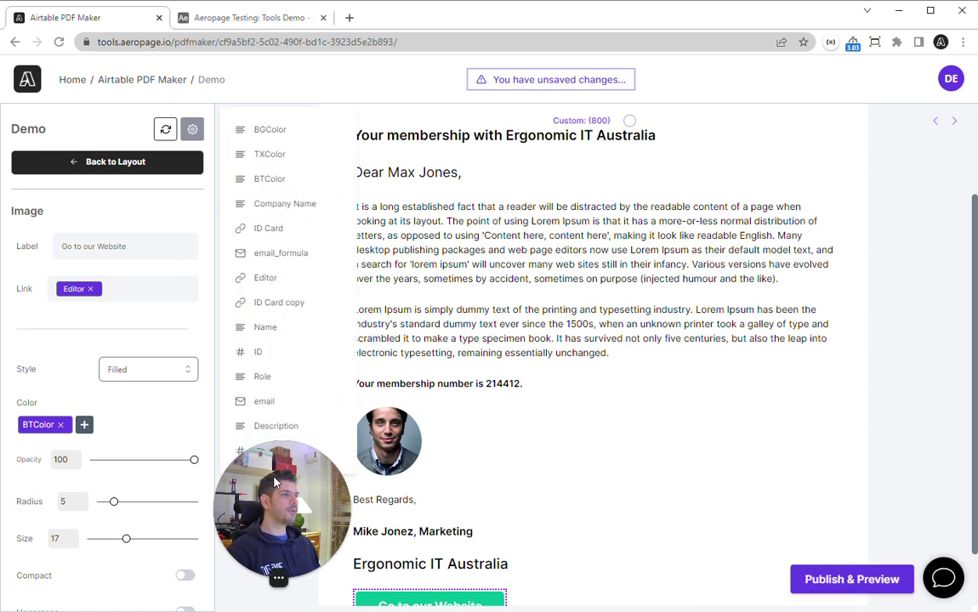
Close the field list and select the letter's first paragraph
{"action": "left_click_drag", "start_coordinate": [274, 482], "coordinate": [875, 444]}
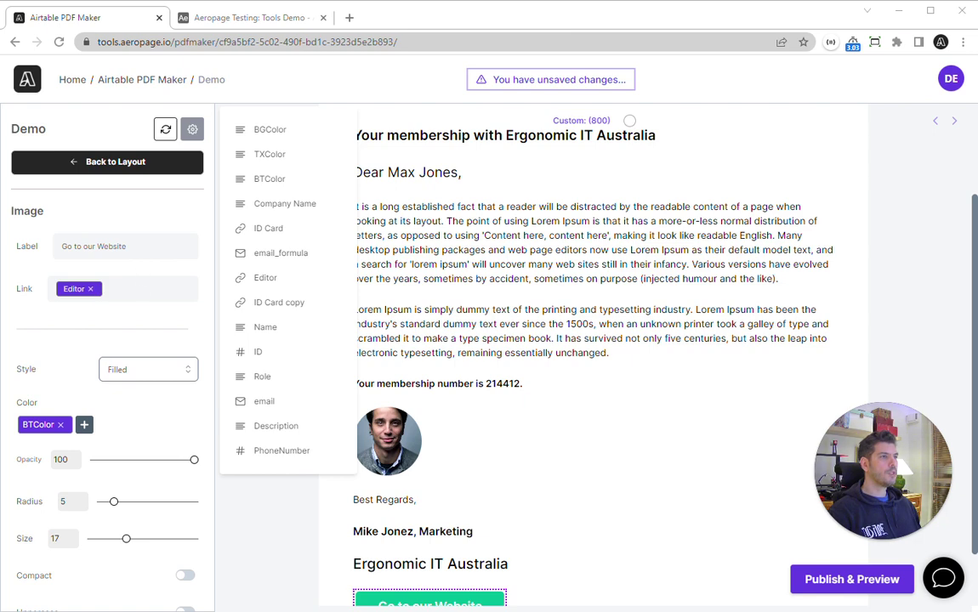
{"action": "left_click", "coordinate": [473, 237]}
{"action": "scroll", "coordinate": [469, 242], "scroll_direction": "up", "scroll_amount": 3}
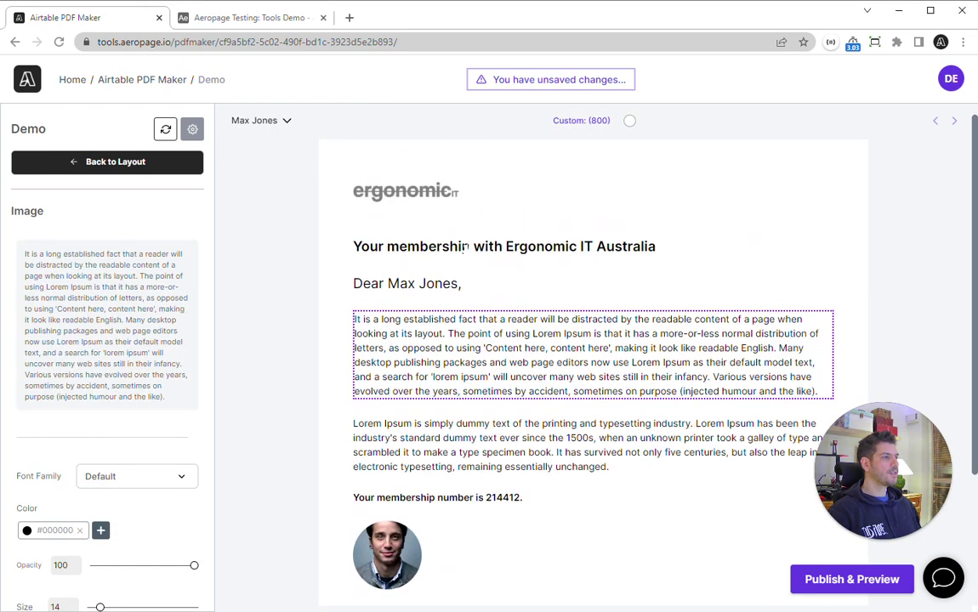
{"action": "scroll", "coordinate": [466, 248], "scroll_direction": "down", "scroll_amount": 3}
{"action": "scroll", "coordinate": [466, 253], "scroll_direction": "down", "scroll_amount": 1}
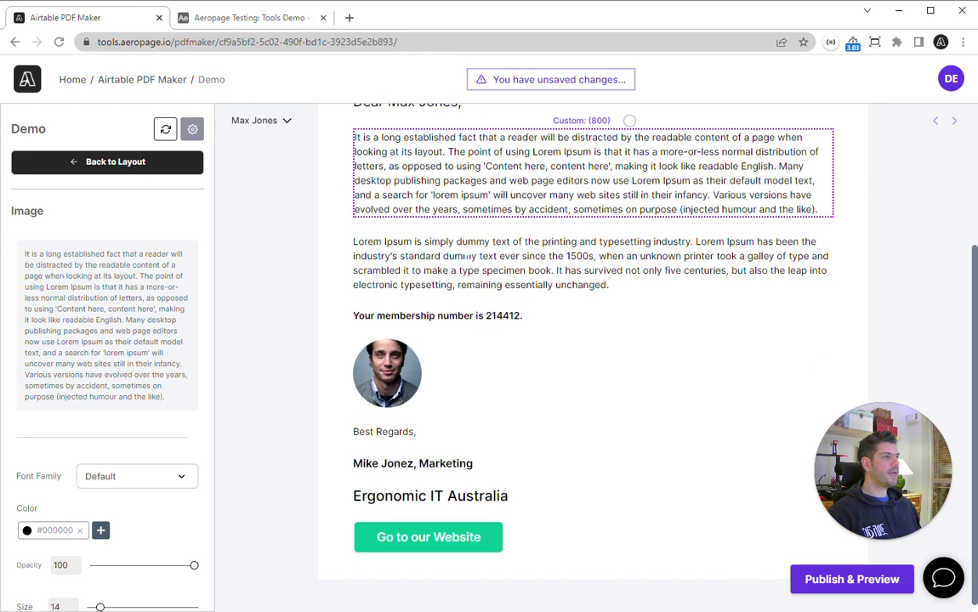
{"action": "scroll", "coordinate": [466, 255], "scroll_direction": "up", "scroll_amount": 3}
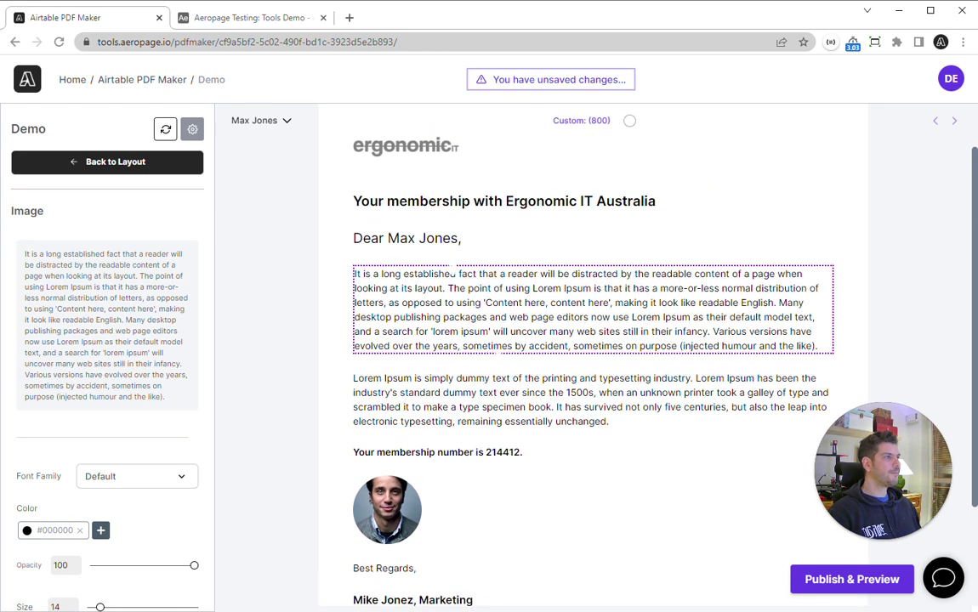
Save the Demo template with Publish & Preview and review the shared letter page
{"action": "left_click", "coordinate": [817, 580]}
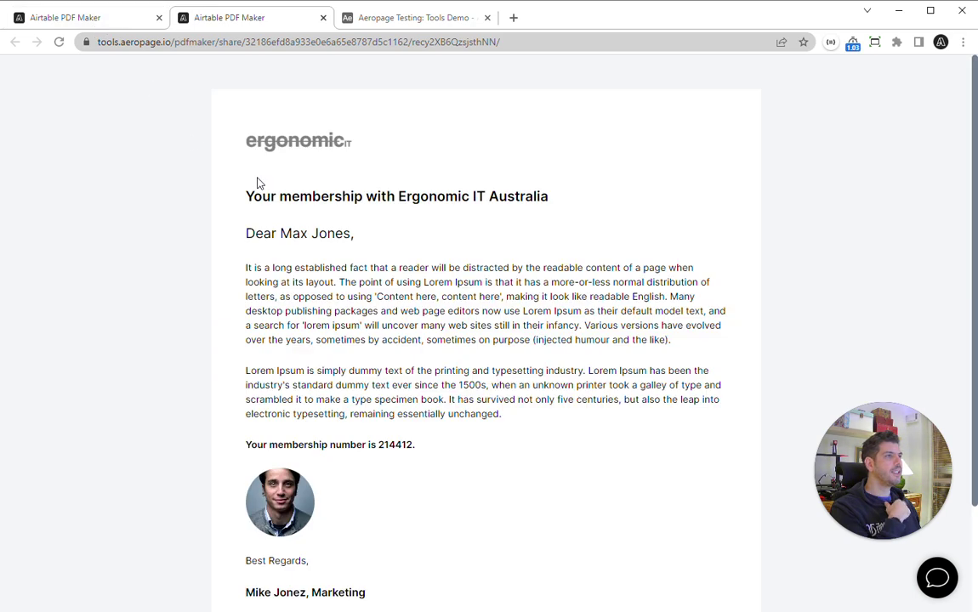
{"action": "scroll", "coordinate": [272, 255], "scroll_direction": "down", "scroll_amount": 2}
{"action": "scroll", "coordinate": [275, 253], "scroll_direction": "up", "scroll_amount": 2}
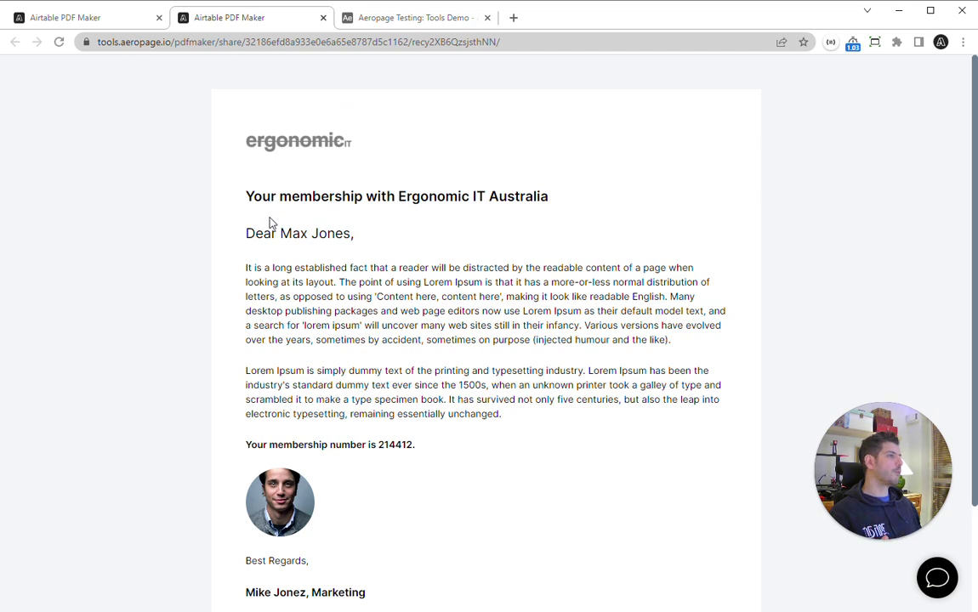
{"action": "left_click", "coordinate": [111, 28]}
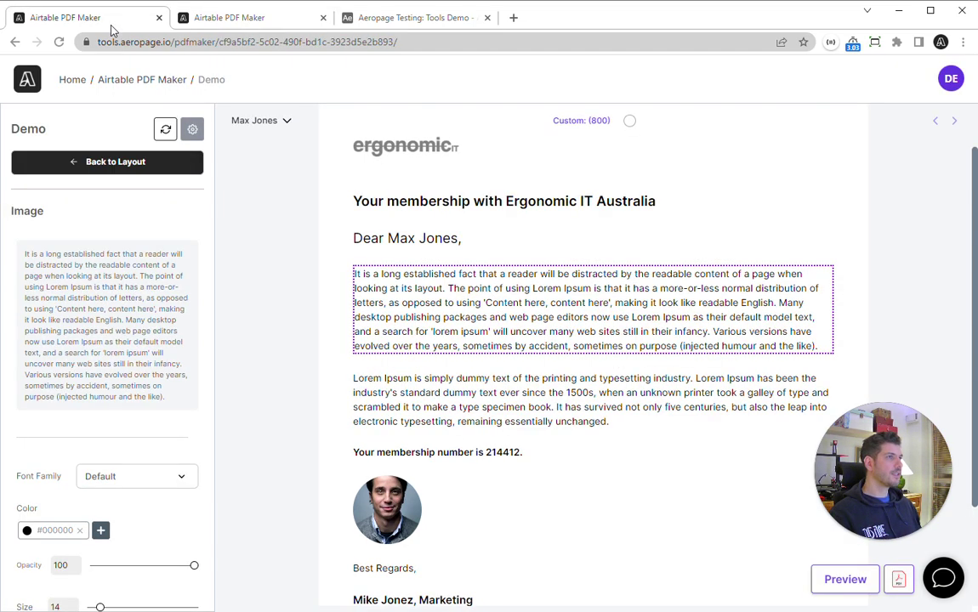
Generate the one-page membership letter PDF and compare it with the shared letter page
{"action": "left_click", "coordinate": [898, 580]}
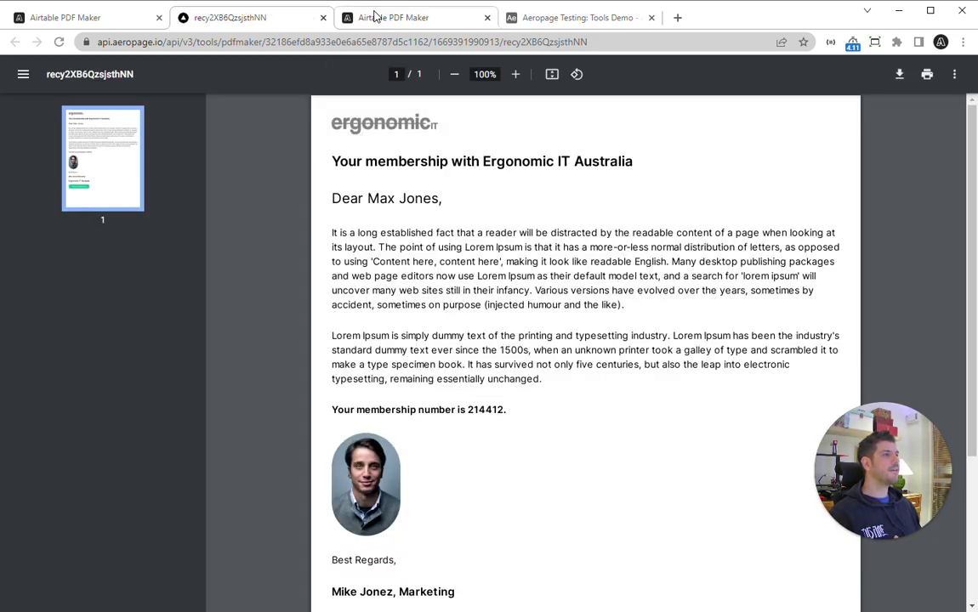
{"action": "left_click", "coordinate": [375, 16]}
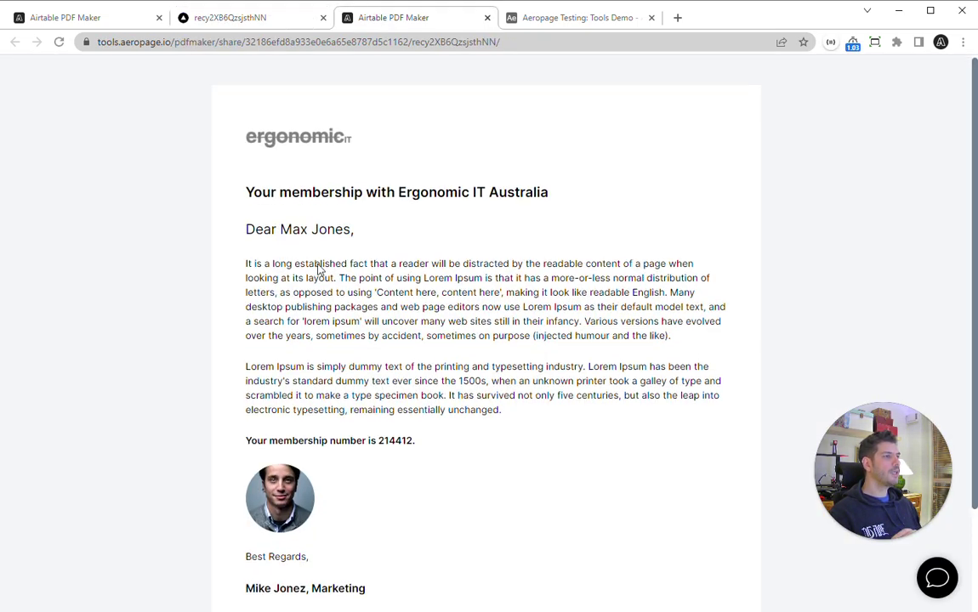
{"action": "scroll", "coordinate": [319, 271], "scroll_direction": "down", "scroll_amount": 1}
{"action": "scroll", "coordinate": [489, 340], "scroll_direction": "up", "scroll_amount": 1}
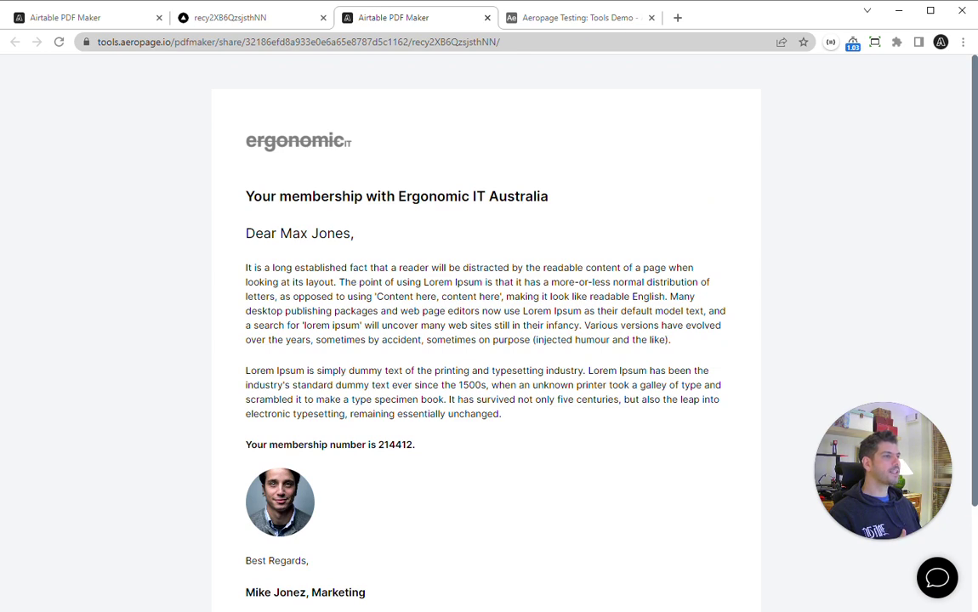
{"action": "left_click", "coordinate": [242, 19]}
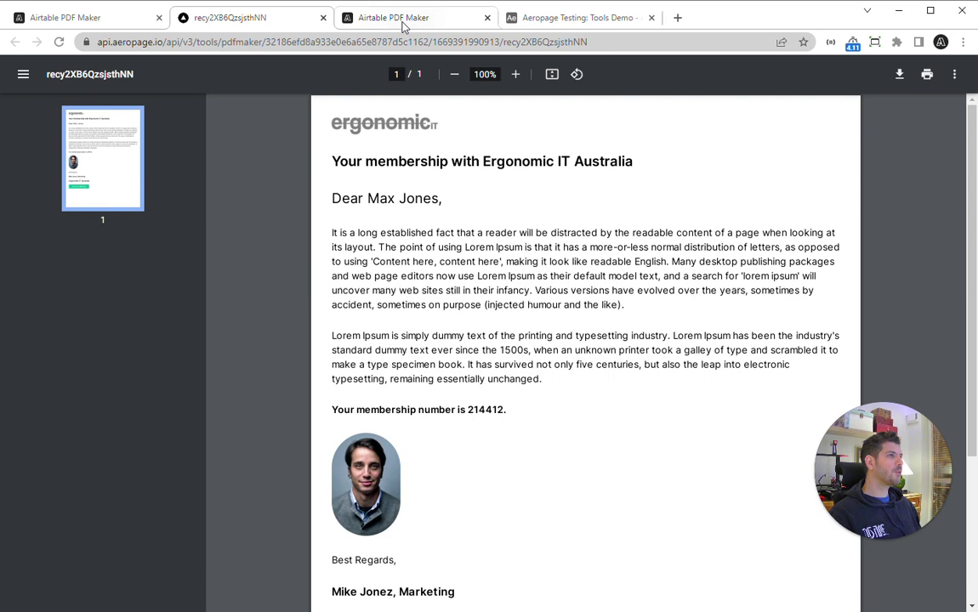
{"action": "left_click", "coordinate": [361, 18]}
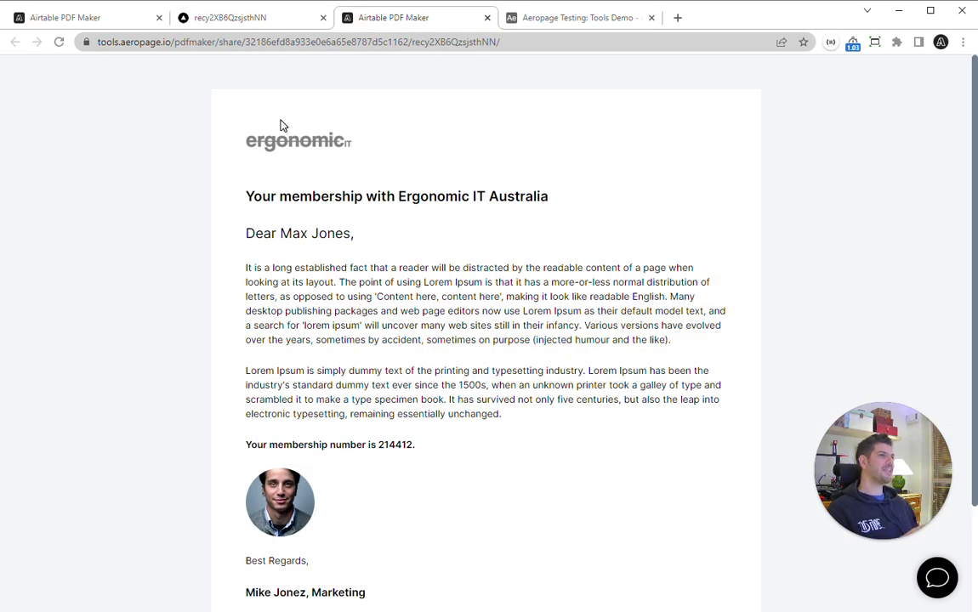
{"action": "left_click", "coordinate": [248, 20]}
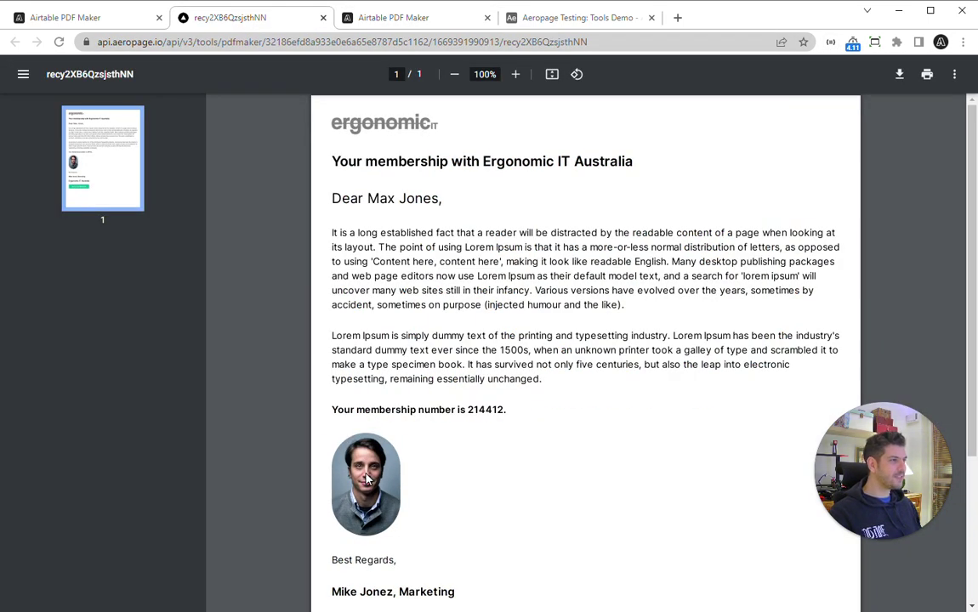
{"action": "scroll", "coordinate": [375, 356], "scroll_direction": "down", "scroll_amount": 3}
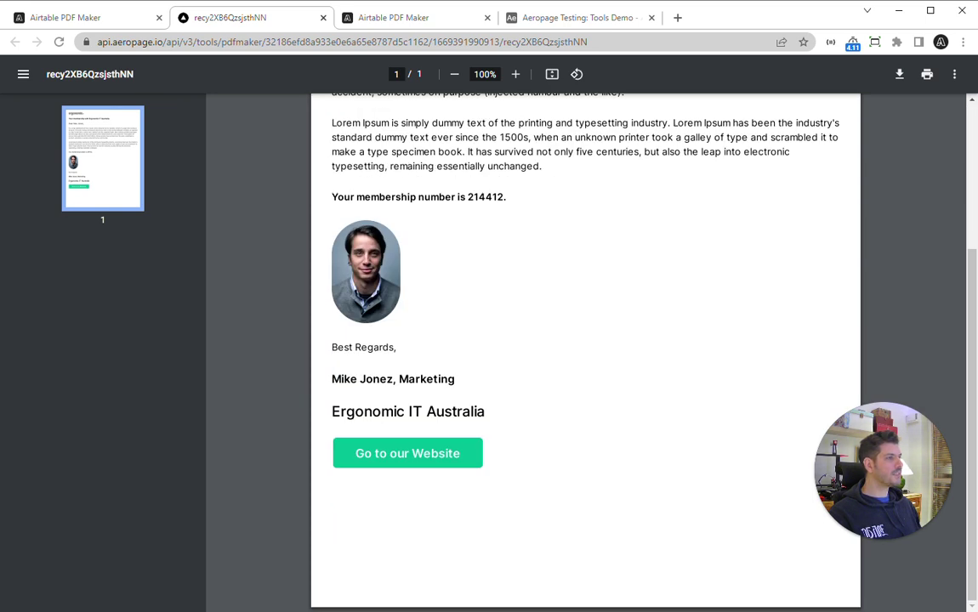
{"action": "scroll", "coordinate": [431, 382], "scroll_direction": "up", "scroll_amount": 3}
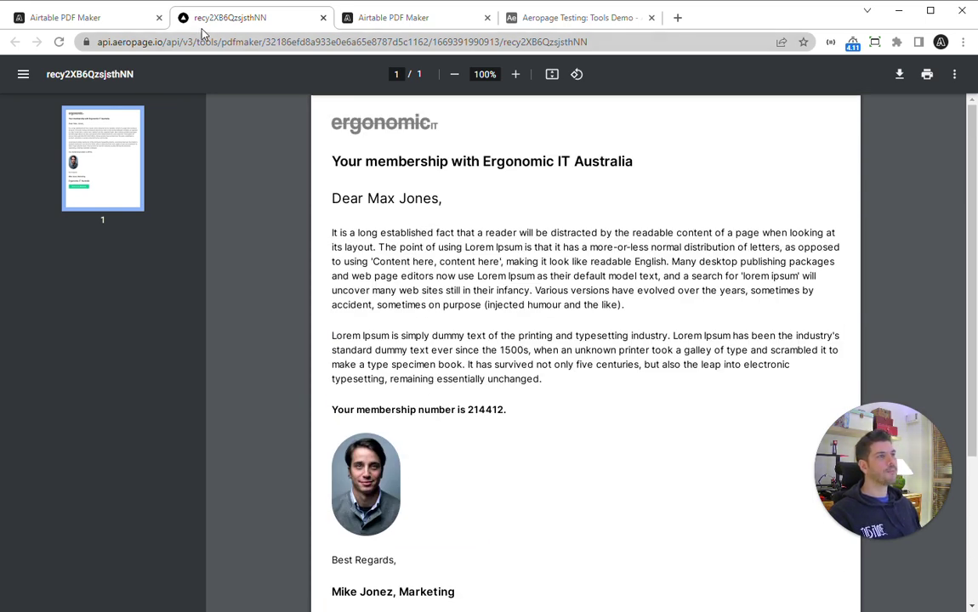
Close the generated PDF and shared letter tabs, leaving the template editor showing
{"action": "left_click", "coordinate": [106, 20]}
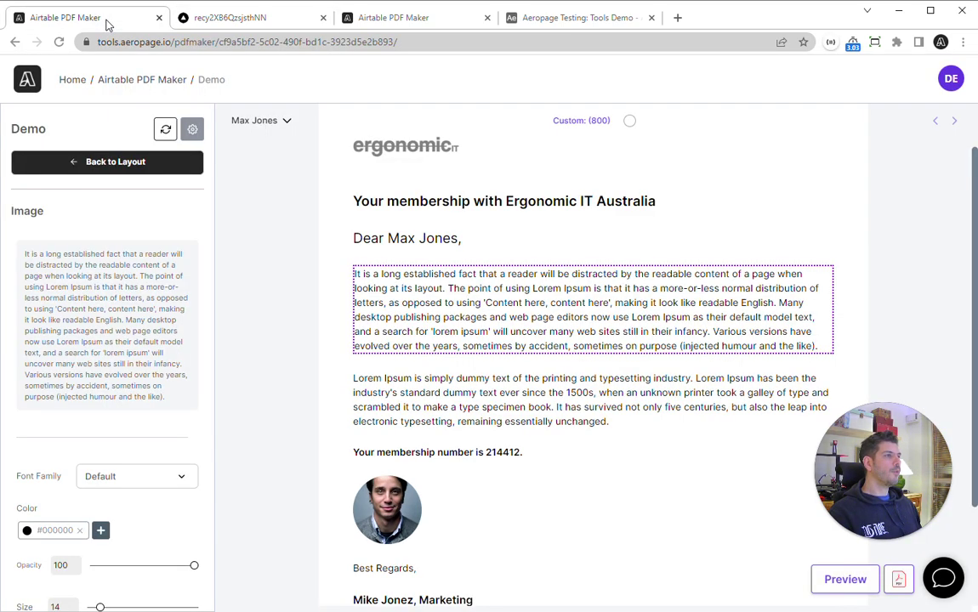
{"action": "scroll", "coordinate": [393, 235], "scroll_direction": "up", "scroll_amount": 1}
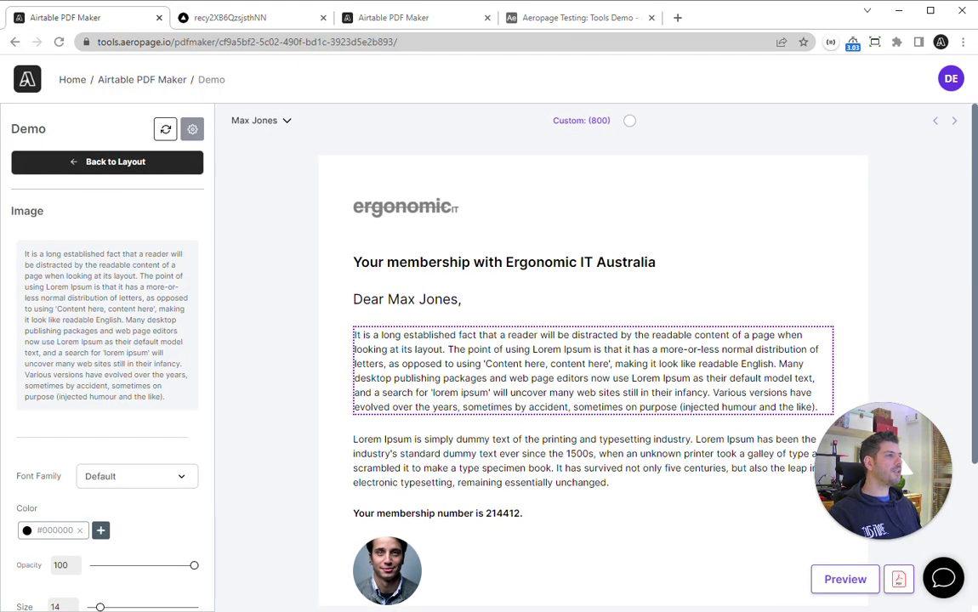
{"action": "left_click", "coordinate": [197, 19]}
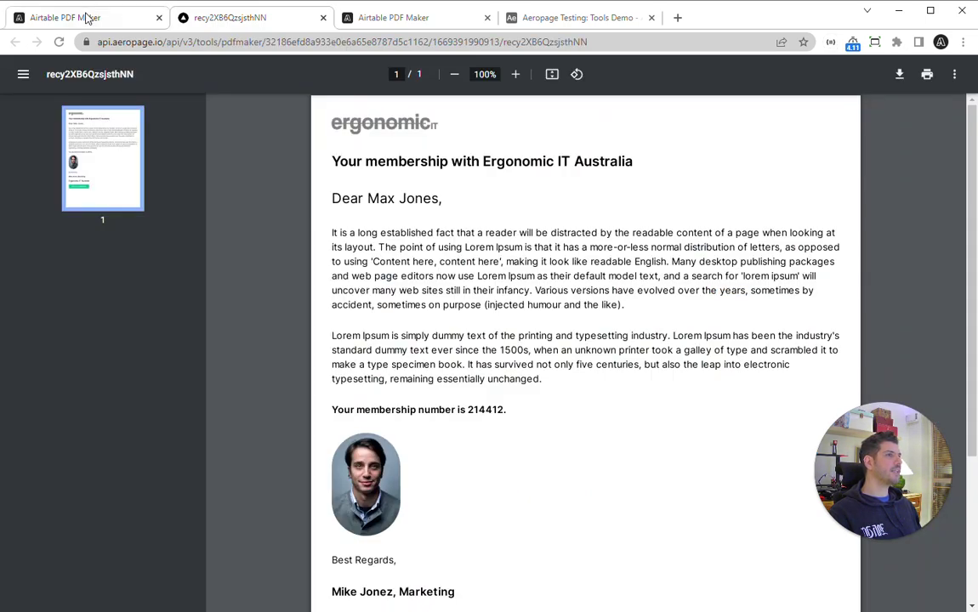
{"action": "left_click", "coordinate": [323, 18]}
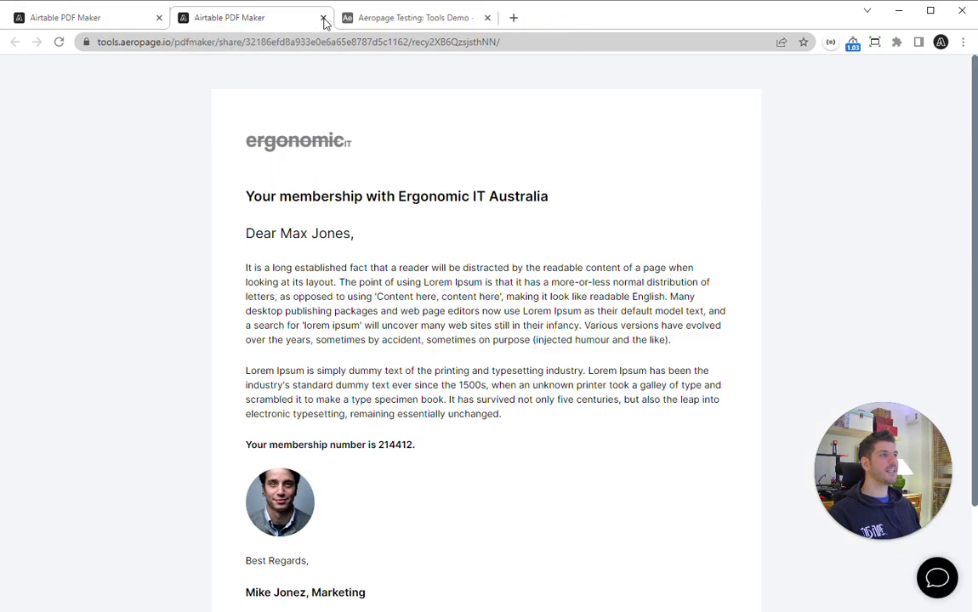
{"action": "left_click", "coordinate": [323, 18]}
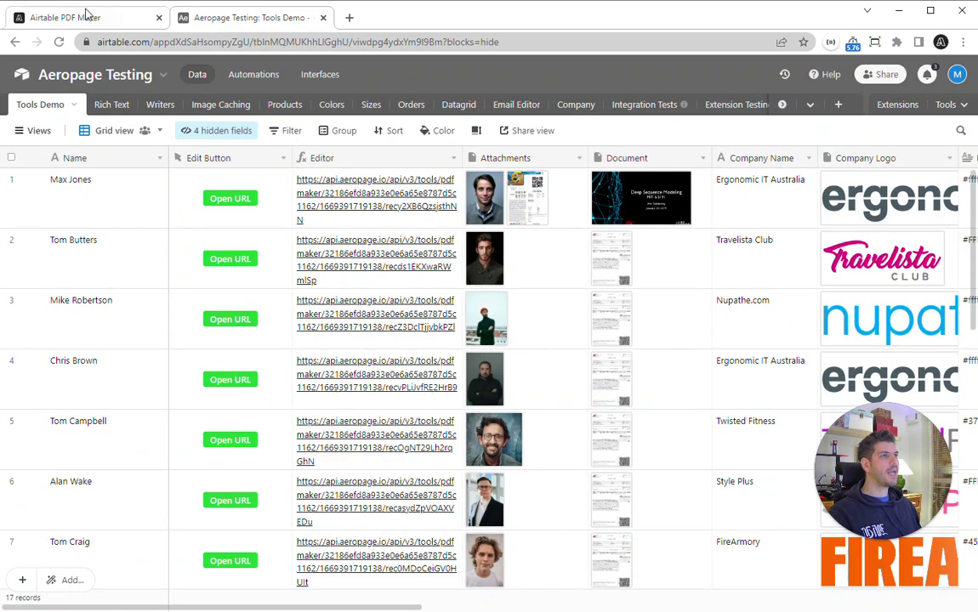
{"action": "left_click", "coordinate": [85, 18]}
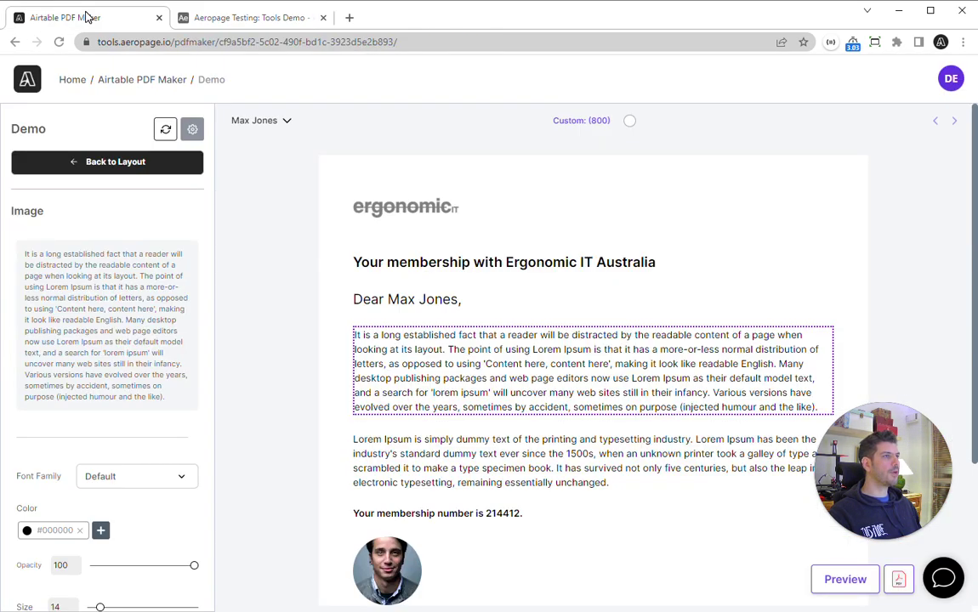
Copy the Demo template's sharing link from its gear settings
{"action": "left_click", "coordinate": [192, 129]}
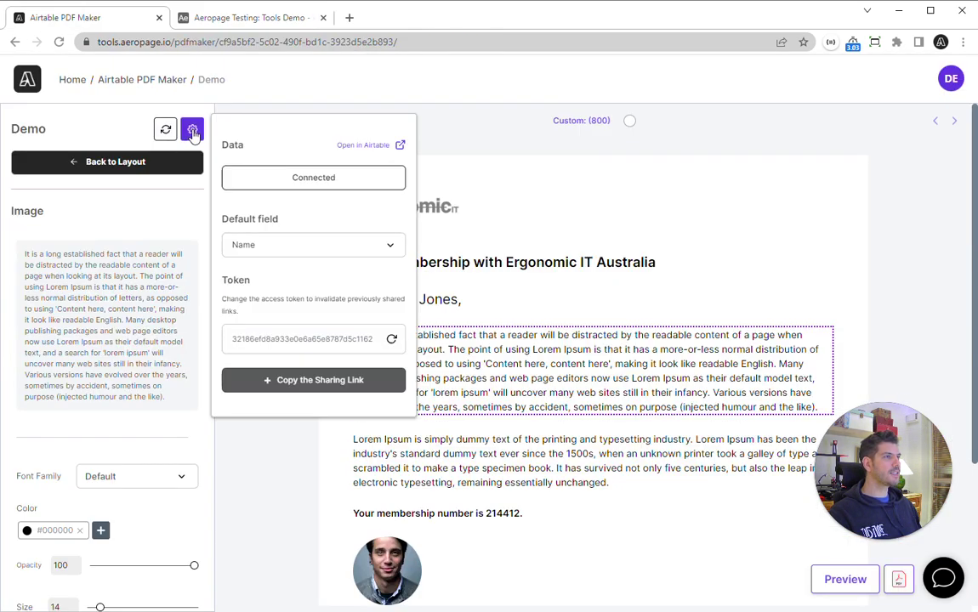
{"action": "left_click", "coordinate": [284, 384]}
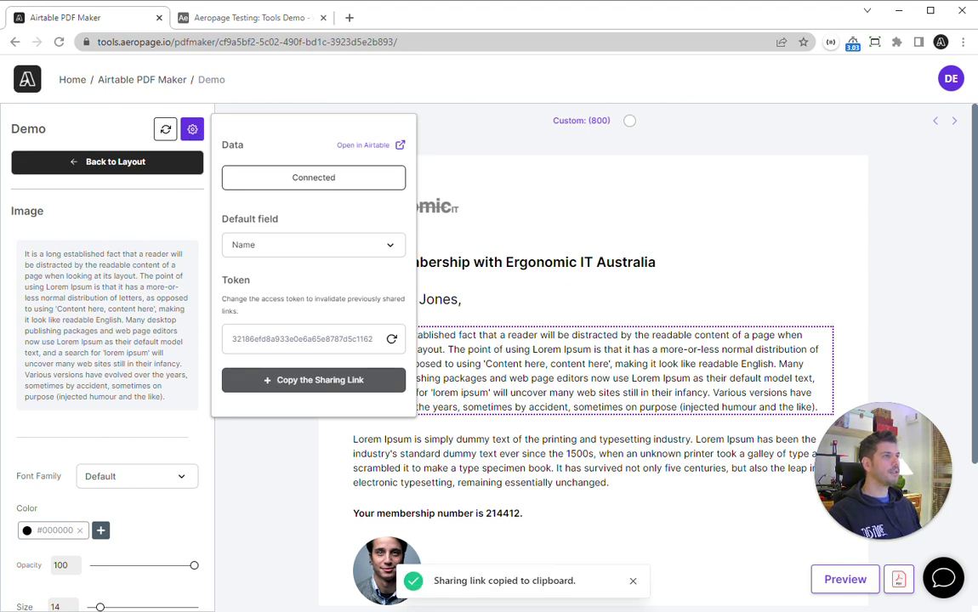
{"action": "left_click", "coordinate": [252, 25]}
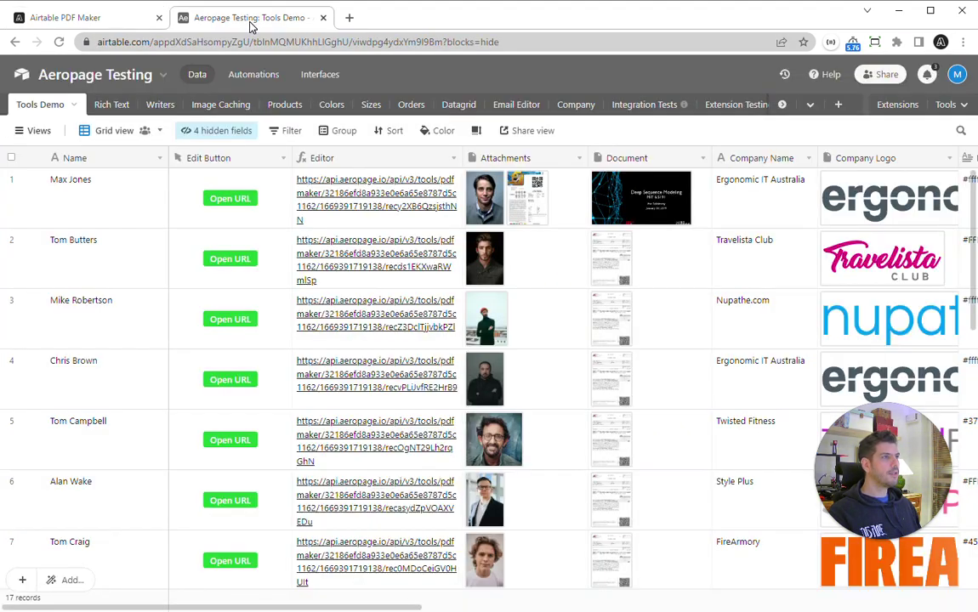
{"action": "left_click", "coordinate": [453, 158]}
{"action": "left_click", "coordinate": [357, 188]}
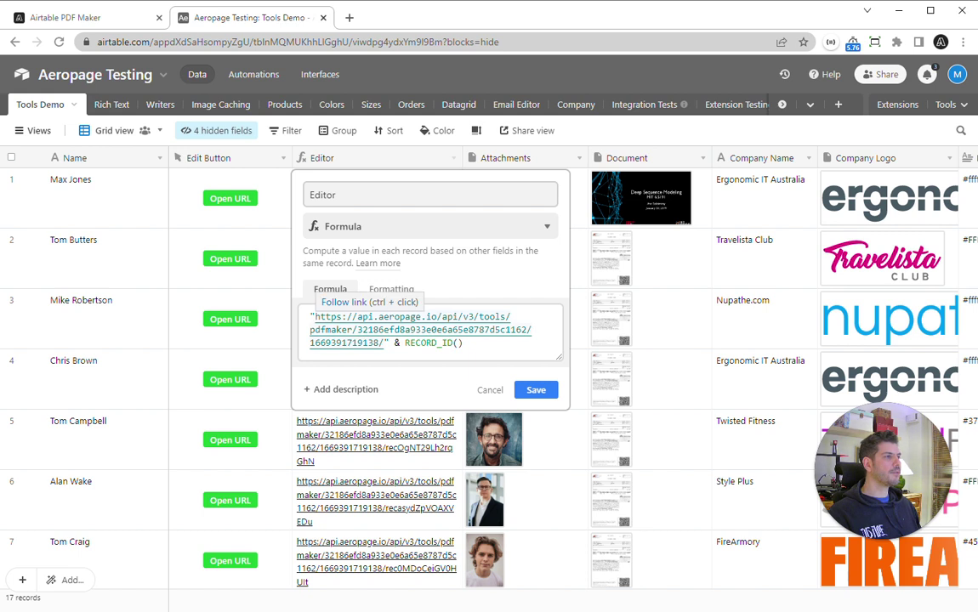
{"action": "left_click_drag", "start_coordinate": [316, 317], "coordinate": [383, 343]}
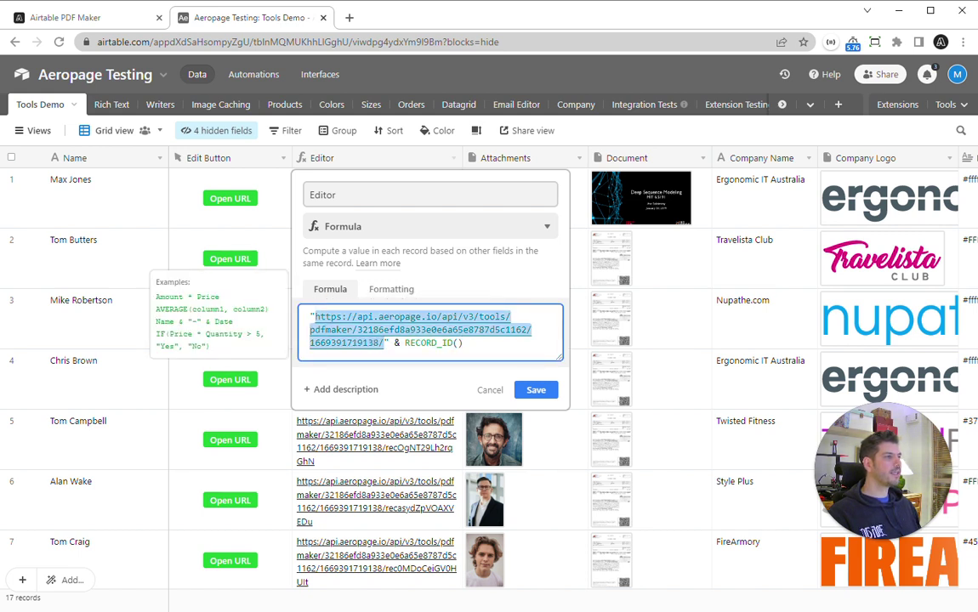
{"action": "left_click", "coordinate": [464, 343]}
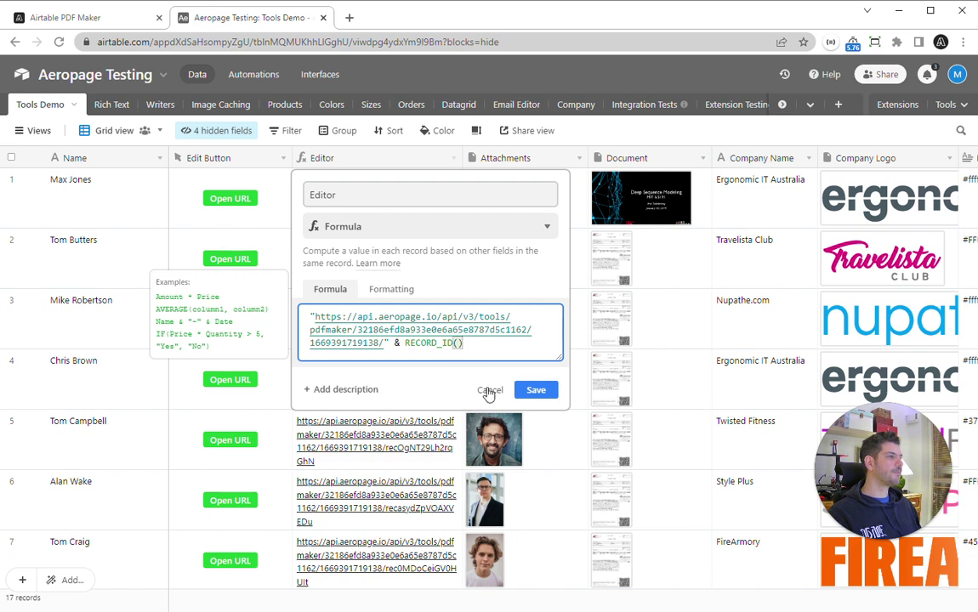
{"action": "left_click", "coordinate": [534, 389]}
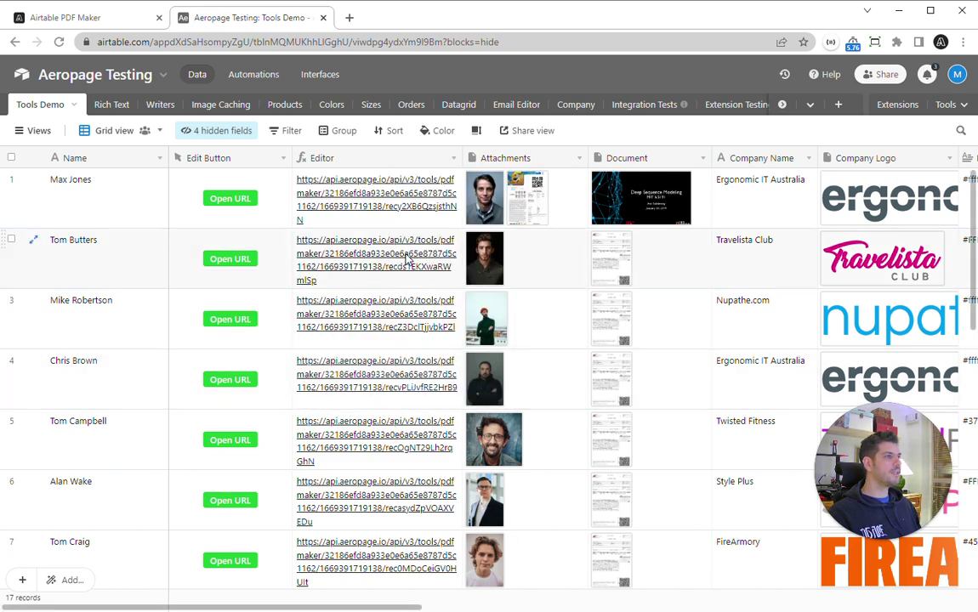
Open a lower record's Editor link to view its personalised Twisted Fitness membership letter PDF
{"action": "left_click", "coordinate": [361, 204]}
{"action": "left_click", "coordinate": [321, 245]}
{"action": "scroll", "coordinate": [364, 302], "scroll_direction": "down", "scroll_amount": 3}
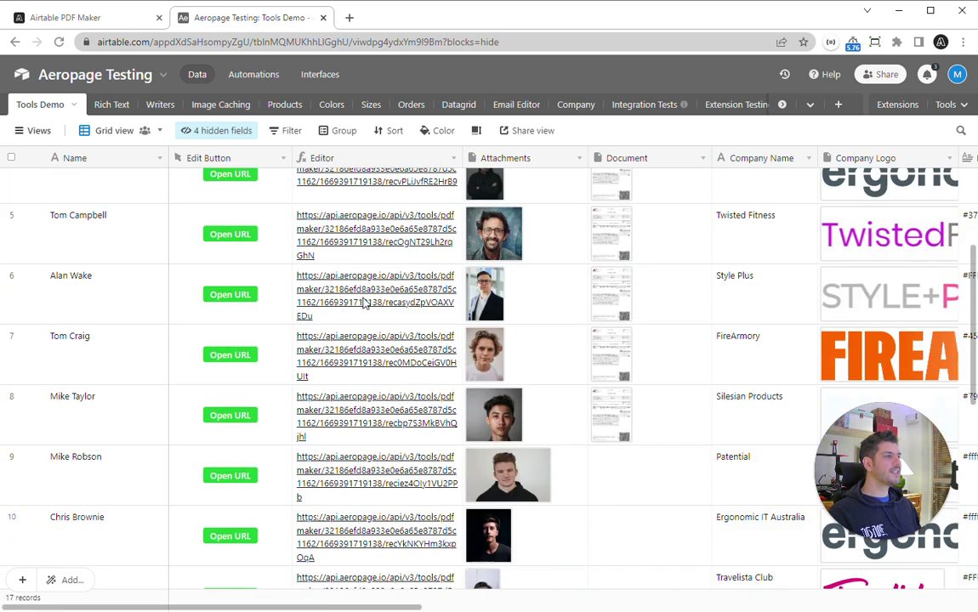
{"action": "scroll", "coordinate": [320, 330], "scroll_direction": "down", "scroll_amount": 6}
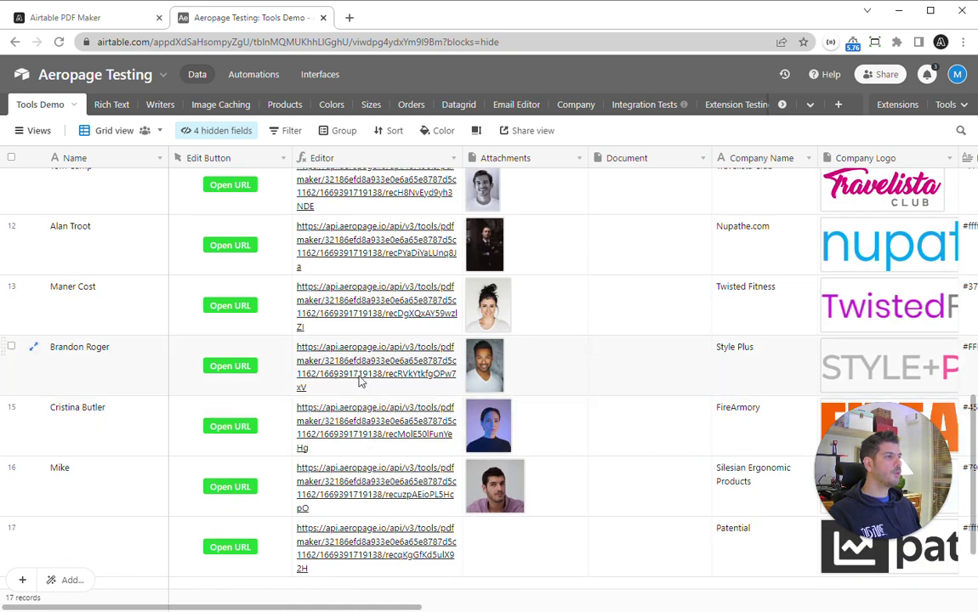
{"action": "left_click", "coordinate": [347, 310]}
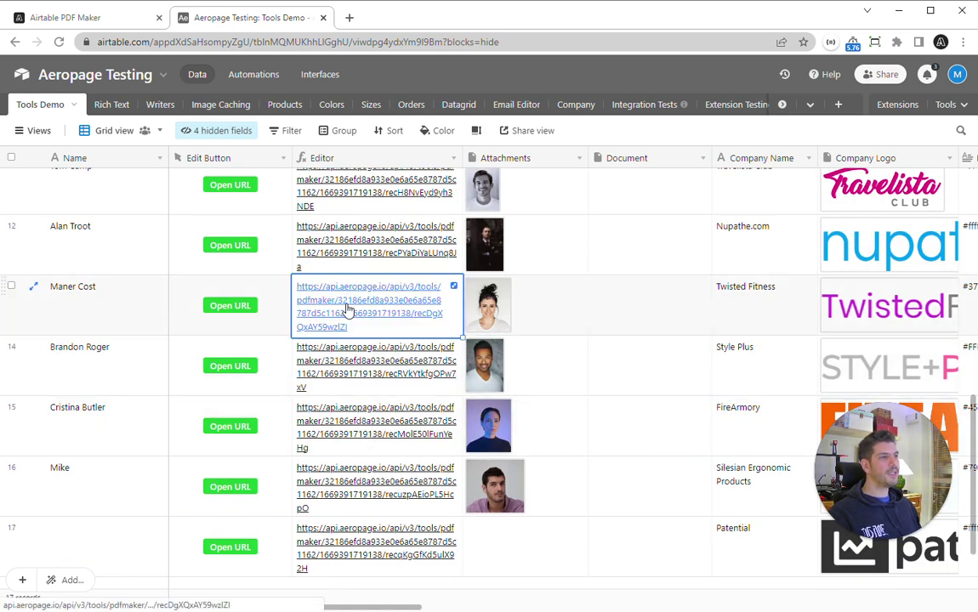
{"action": "left_click", "coordinate": [347, 310]}
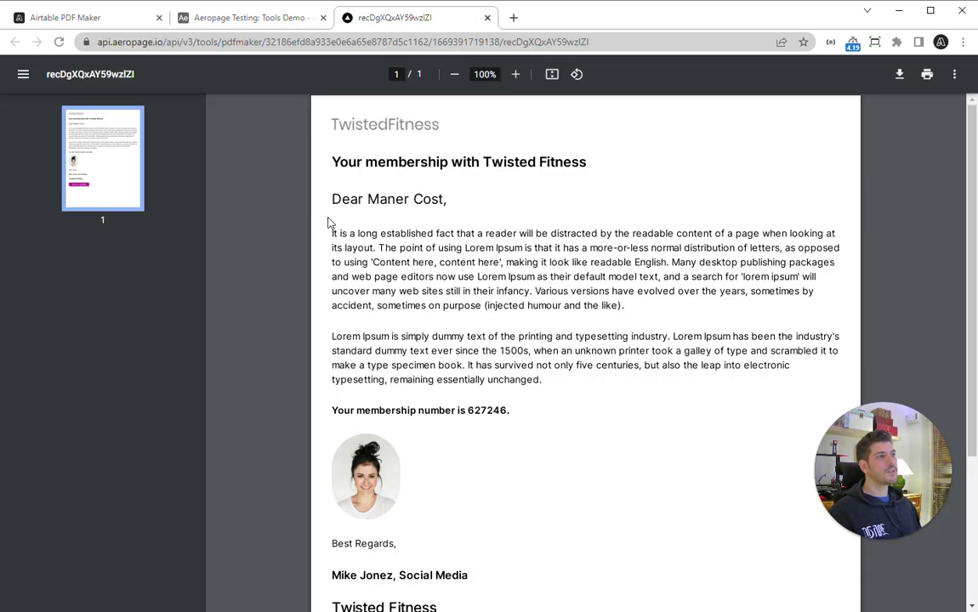
{"action": "scroll", "coordinate": [585, 340], "scroll_direction": "down", "scroll_amount": 3}
{"action": "scroll", "coordinate": [585, 340], "scroll_direction": "up", "scroll_amount": 3}
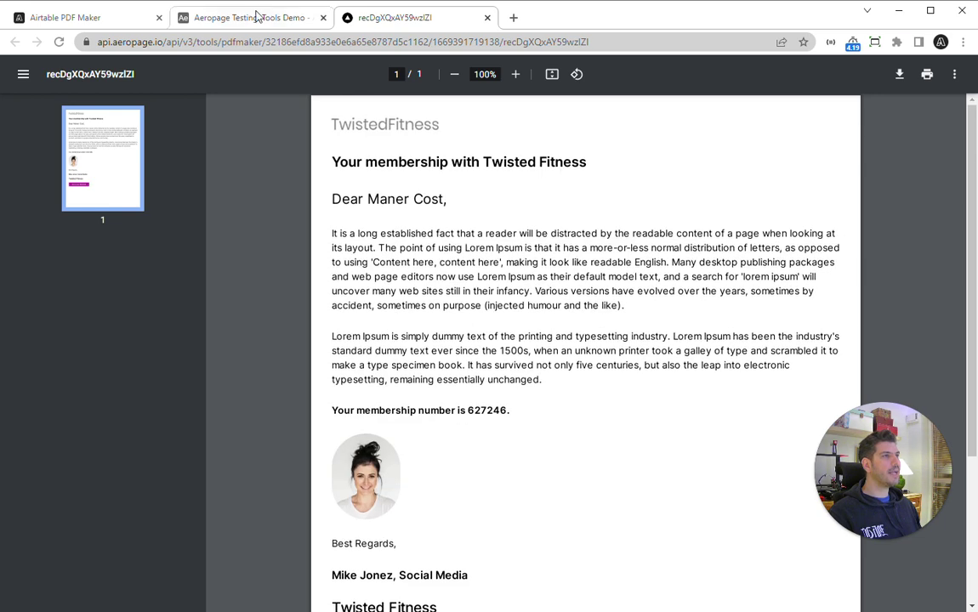
Delete the empty last record from the Airtable grid
{"action": "left_click", "coordinate": [258, 17]}
{"action": "scroll", "coordinate": [385, 435], "scroll_direction": "down", "scroll_amount": 2}
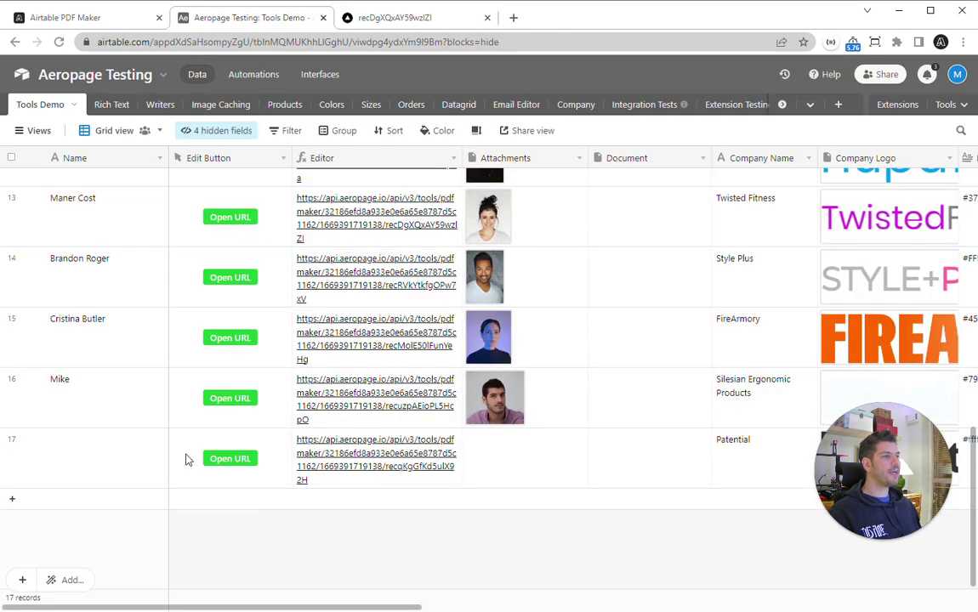
{"action": "right_click", "coordinate": [129, 454]}
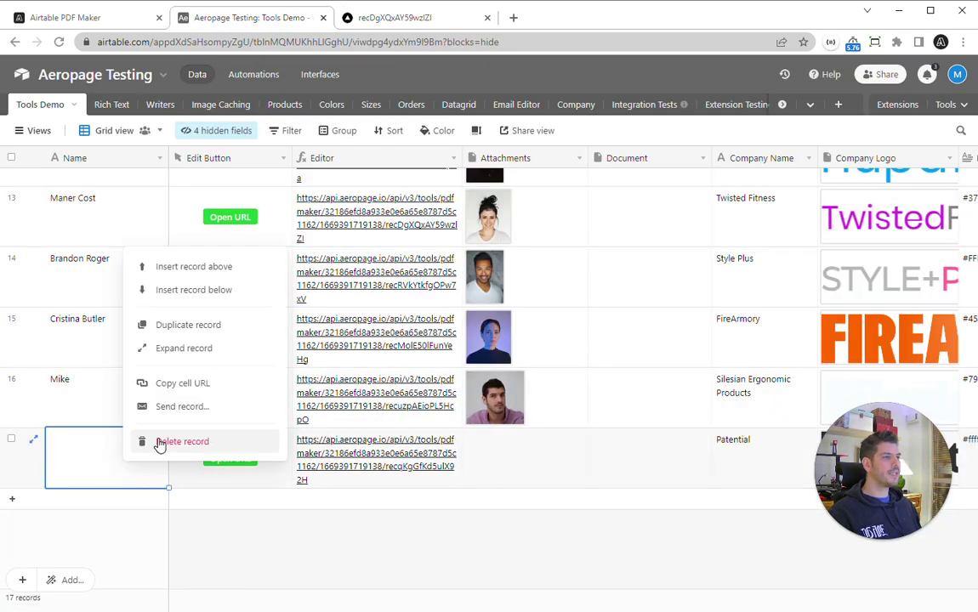
{"action": "left_click", "coordinate": [164, 439]}
{"action": "left_click", "coordinate": [613, 383]}
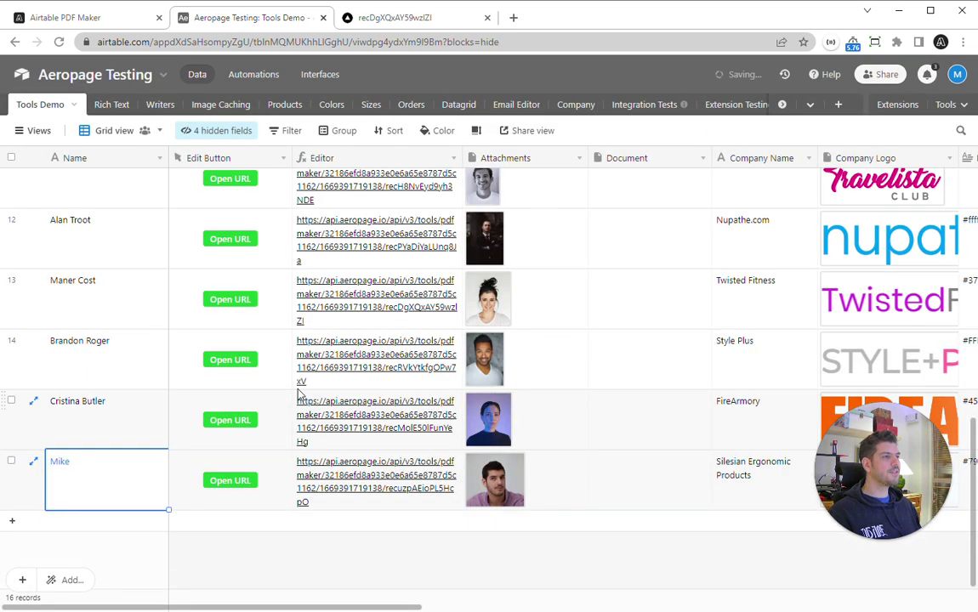
Duplicate a FireArmory member's record and give the copy a new surname
{"action": "right_click", "coordinate": [100, 414]}
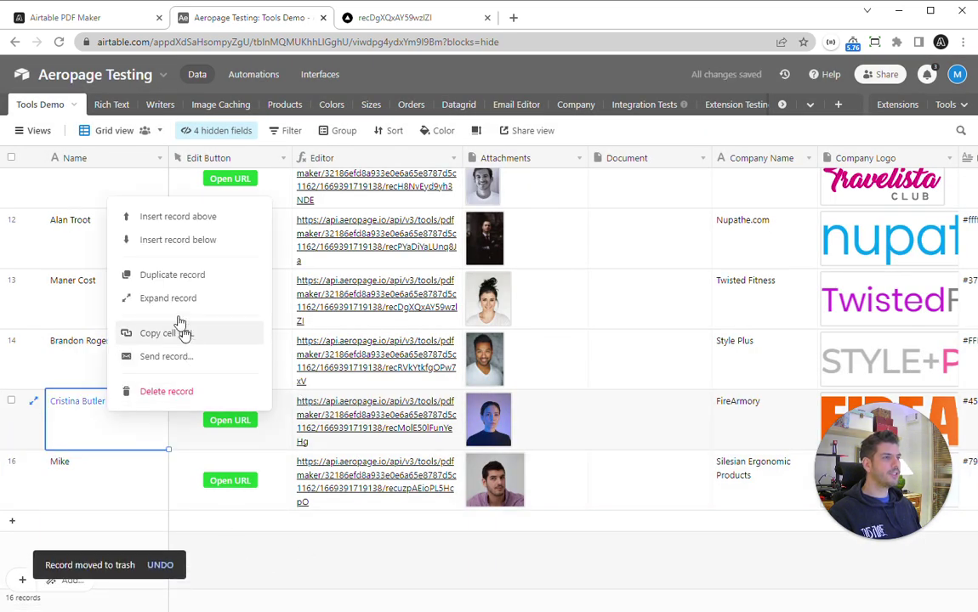
{"action": "left_click", "coordinate": [169, 281]}
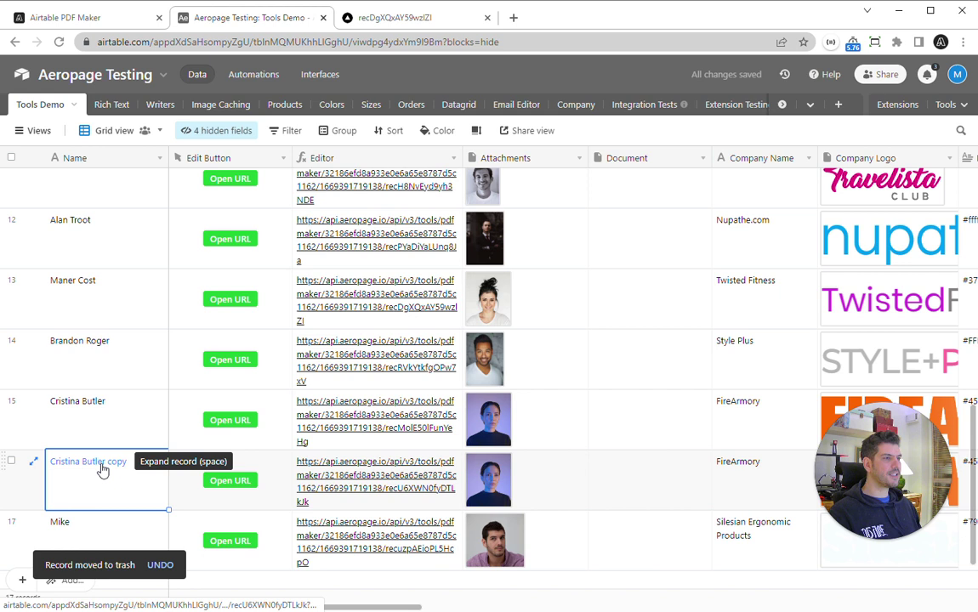
{"action": "key", "text": "Return"}
{"action": "key", "text": "ctrl+shift+Left"}
{"action": "key", "text": "ctrl+shift+Left"}
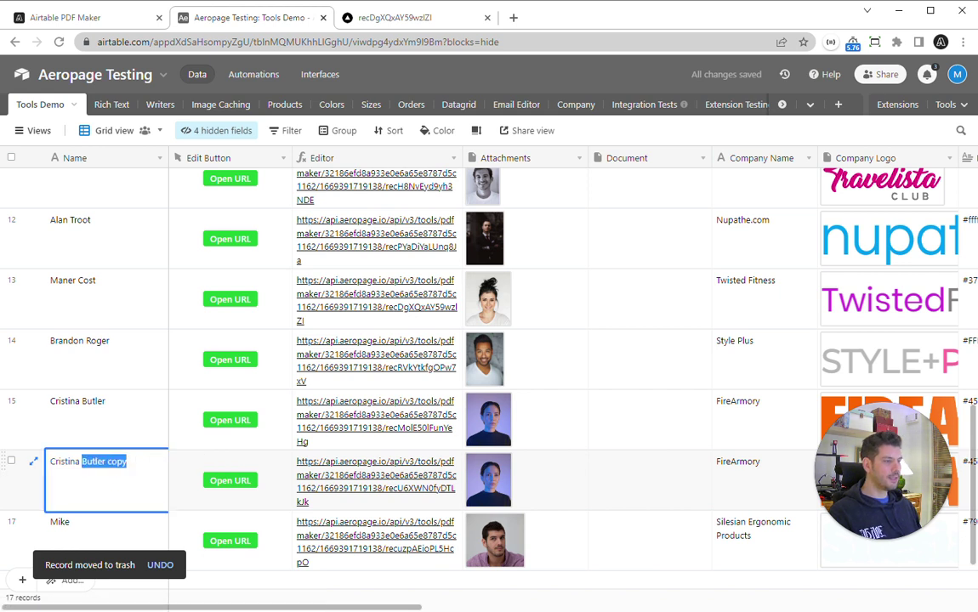
{"action": "type", "text": "Jones"}
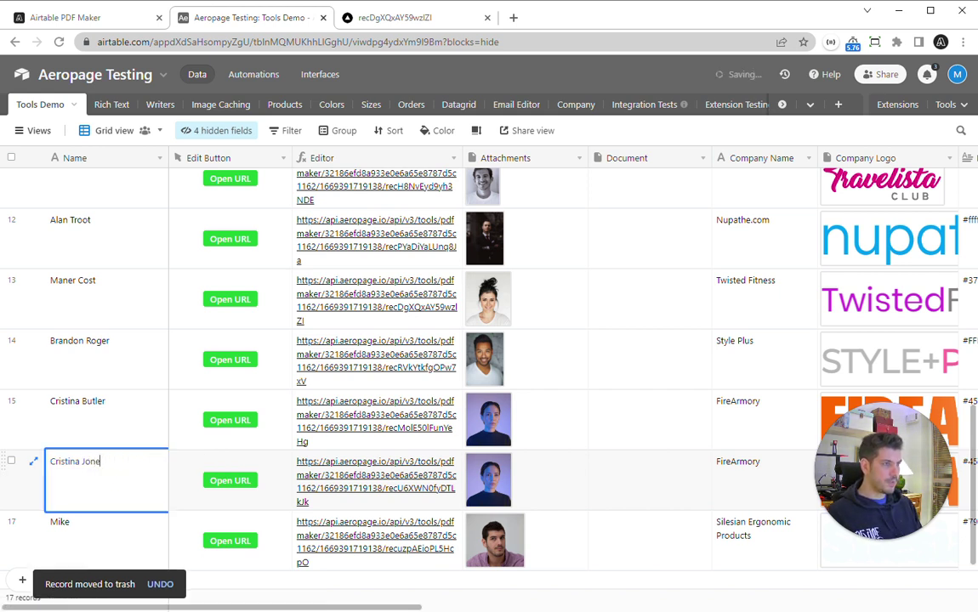
Open the renamed copy's FireArmory letter PDF and close the Twisted Fitness letter tab
{"action": "left_click", "coordinate": [599, 474]}
{"action": "left_click", "coordinate": [397, 482]}
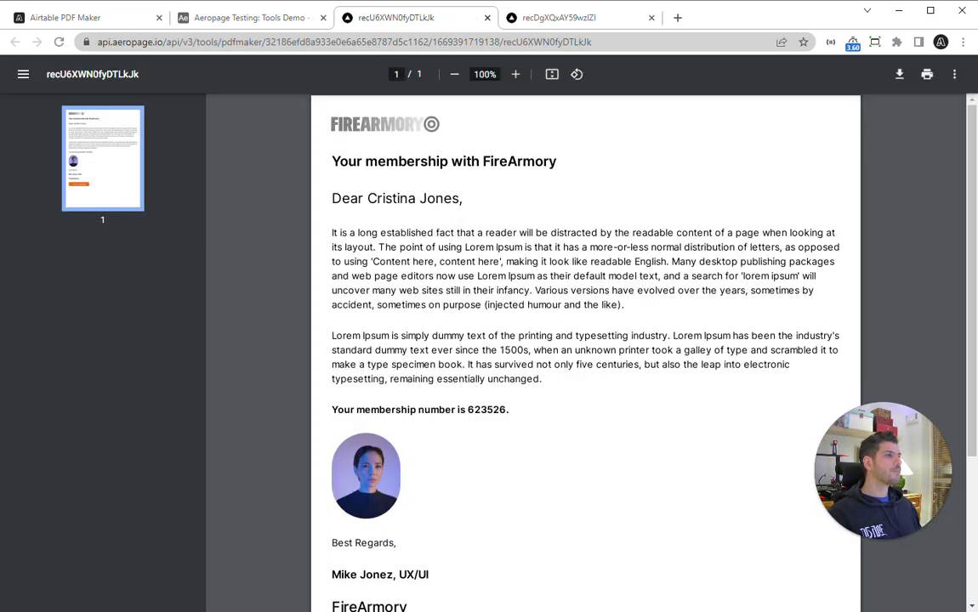
{"action": "scroll", "coordinate": [390, 327], "scroll_direction": "down", "scroll_amount": 3}
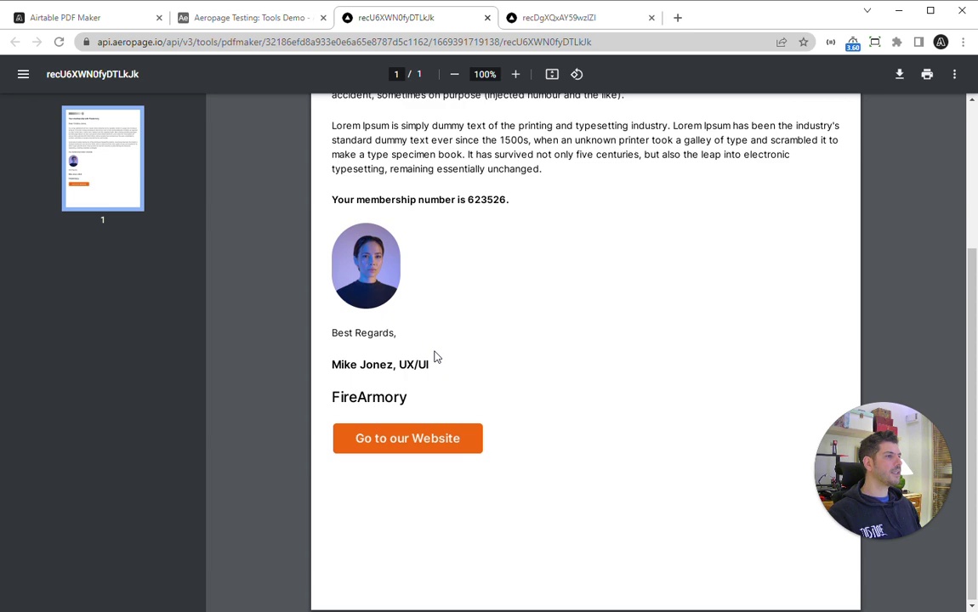
{"action": "scroll", "coordinate": [435, 357], "scroll_direction": "up", "scroll_amount": 3}
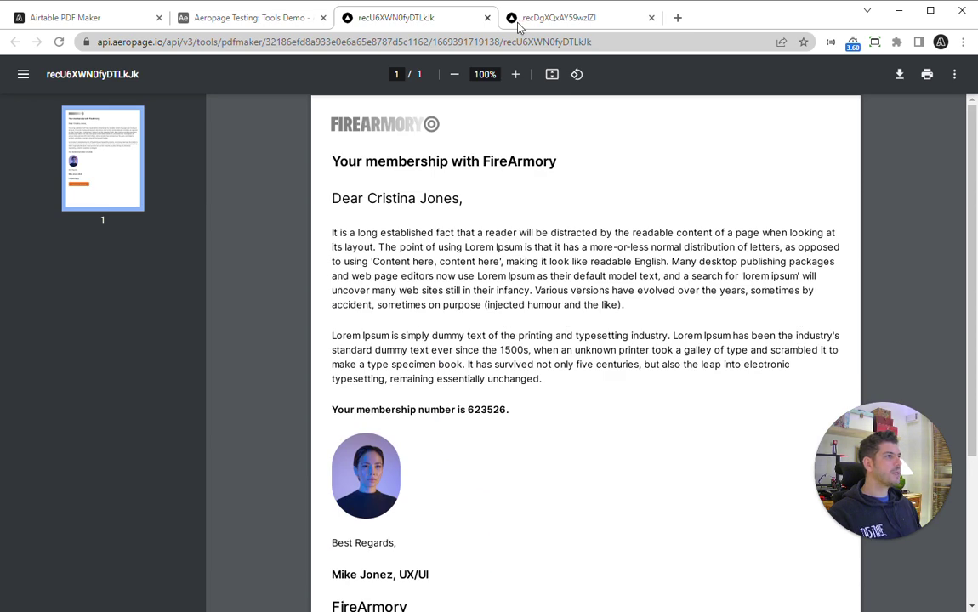
{"action": "left_click", "coordinate": [544, 17]}
{"action": "left_click", "coordinate": [651, 17]}
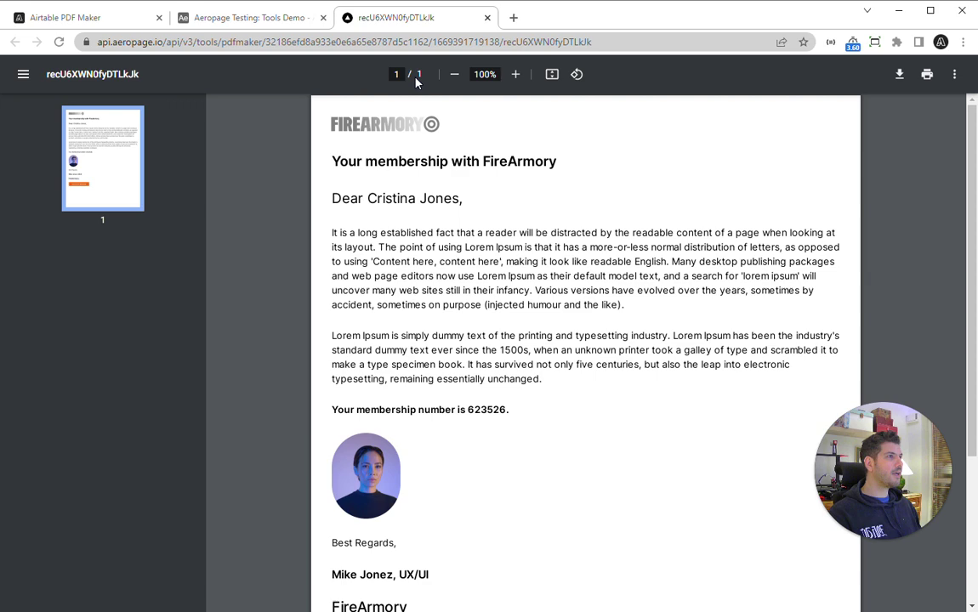
Close the Data panel and browse the Aeropage Tools home page's Airtable and Notion extensions
{"action": "left_click", "coordinate": [76, 17]}
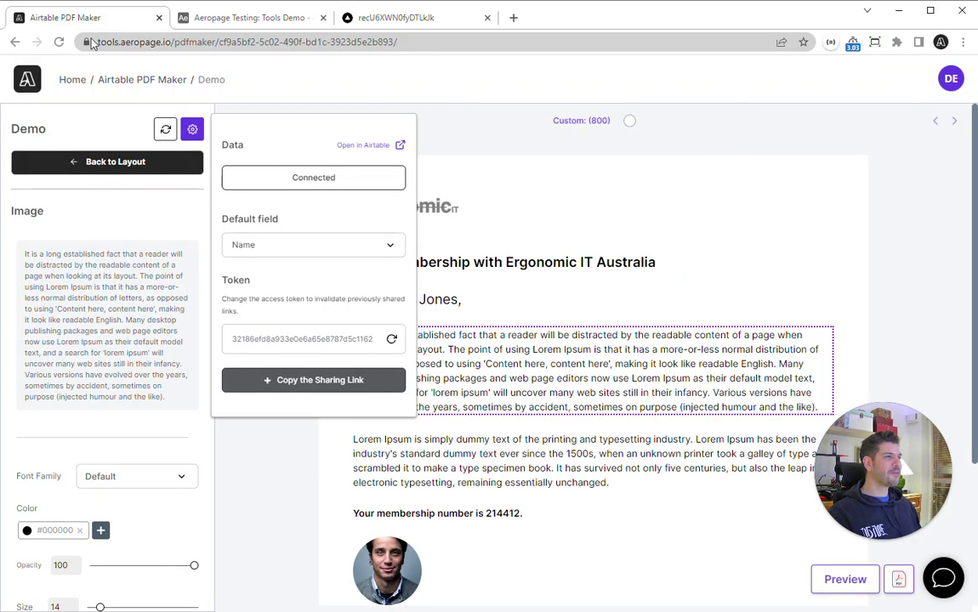
{"action": "left_click", "coordinate": [454, 109]}
{"action": "left_click", "coordinate": [73, 81]}
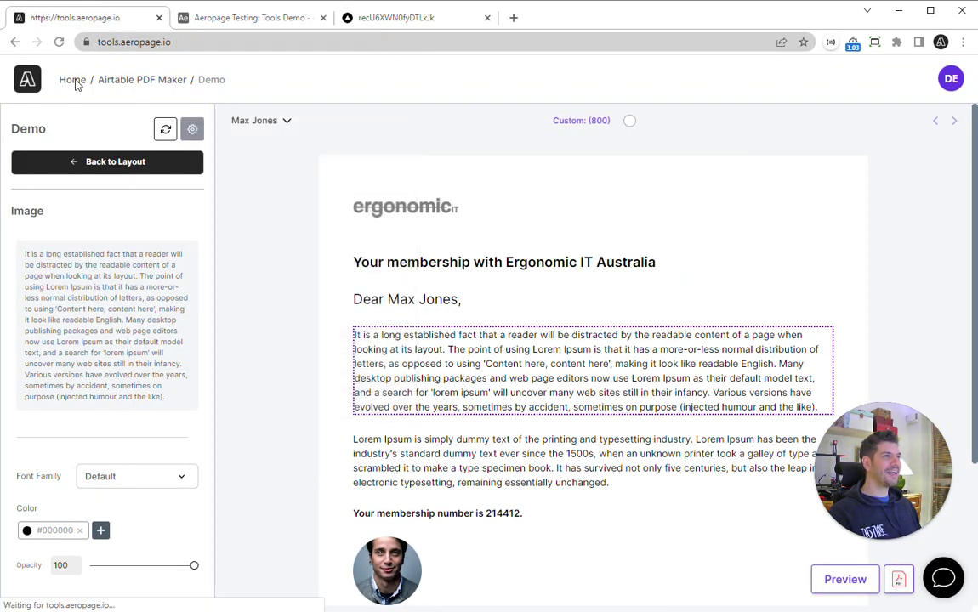
{"action": "scroll", "coordinate": [286, 246], "scroll_direction": "down", "scroll_amount": 3}
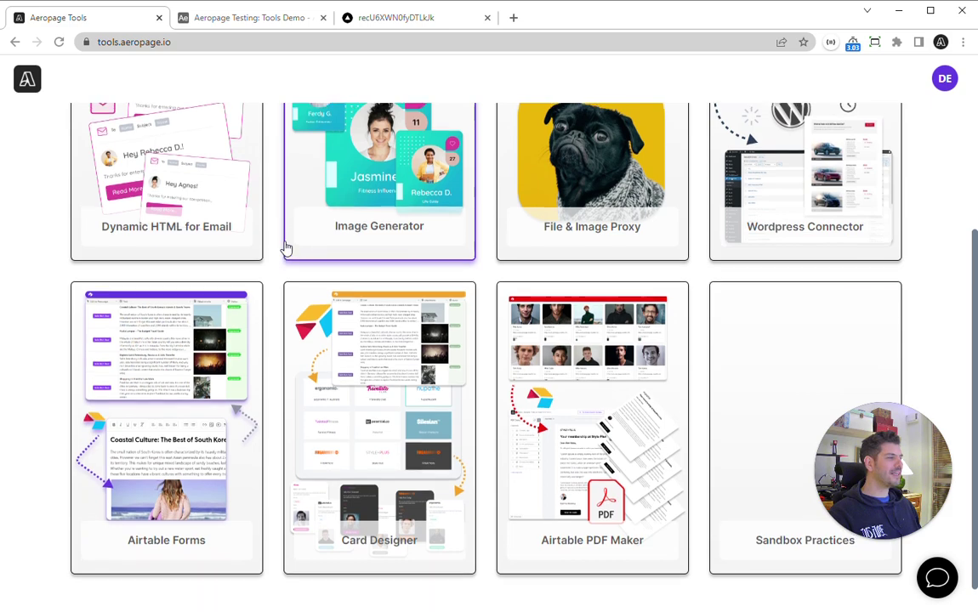
{"action": "scroll", "coordinate": [286, 247], "scroll_direction": "up", "scroll_amount": 2}
{"action": "scroll", "coordinate": [279, 245], "scroll_direction": "up", "scroll_amount": 1}
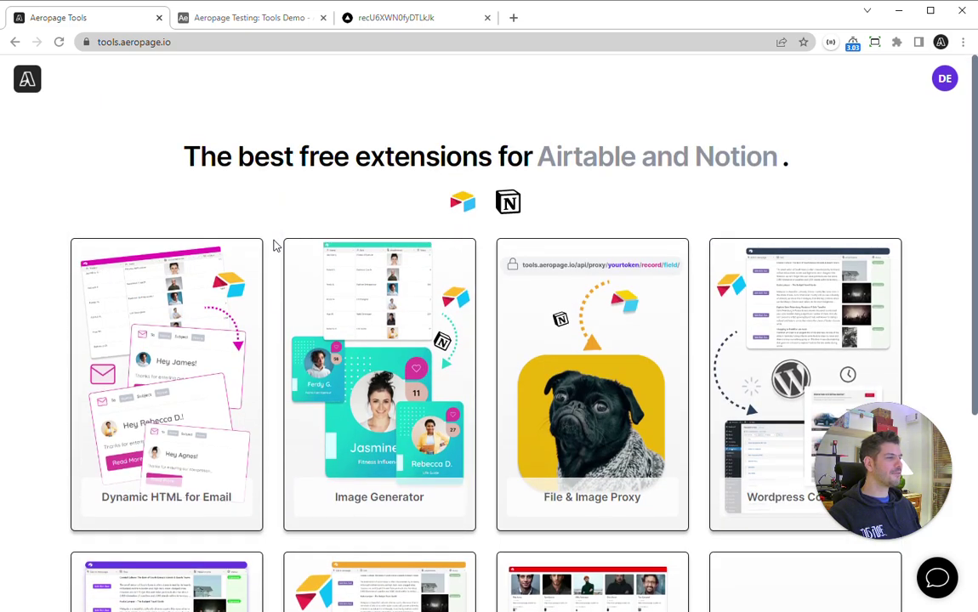
{"action": "scroll", "coordinate": [273, 246], "scroll_direction": "down", "scroll_amount": 3}
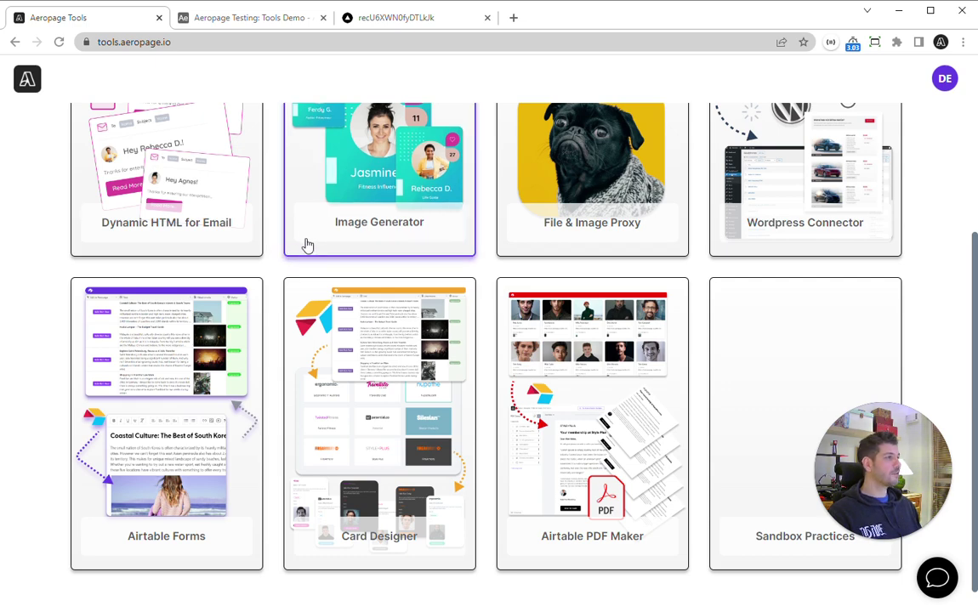
{"action": "scroll", "coordinate": [307, 246], "scroll_direction": "up", "scroll_amount": 3}
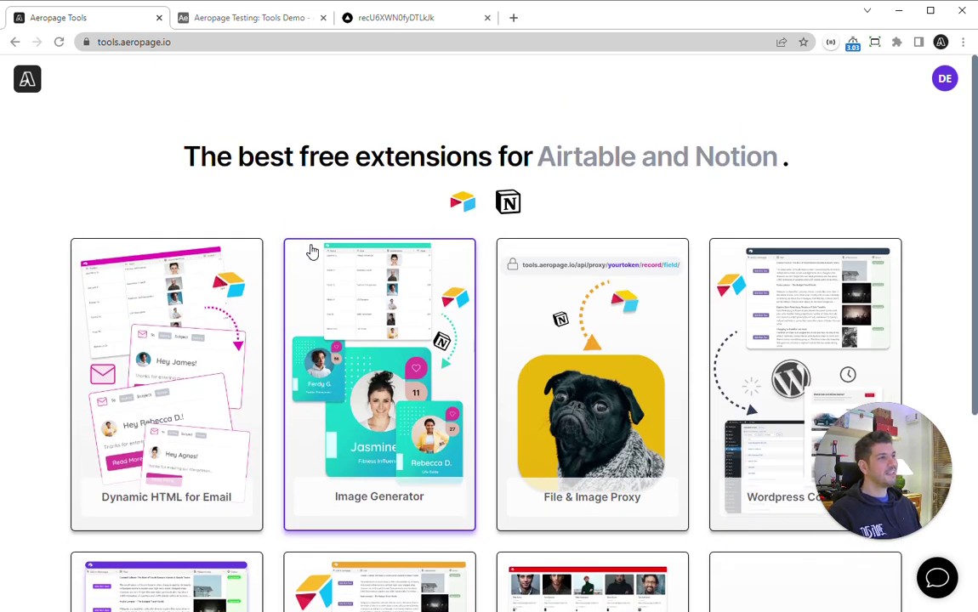